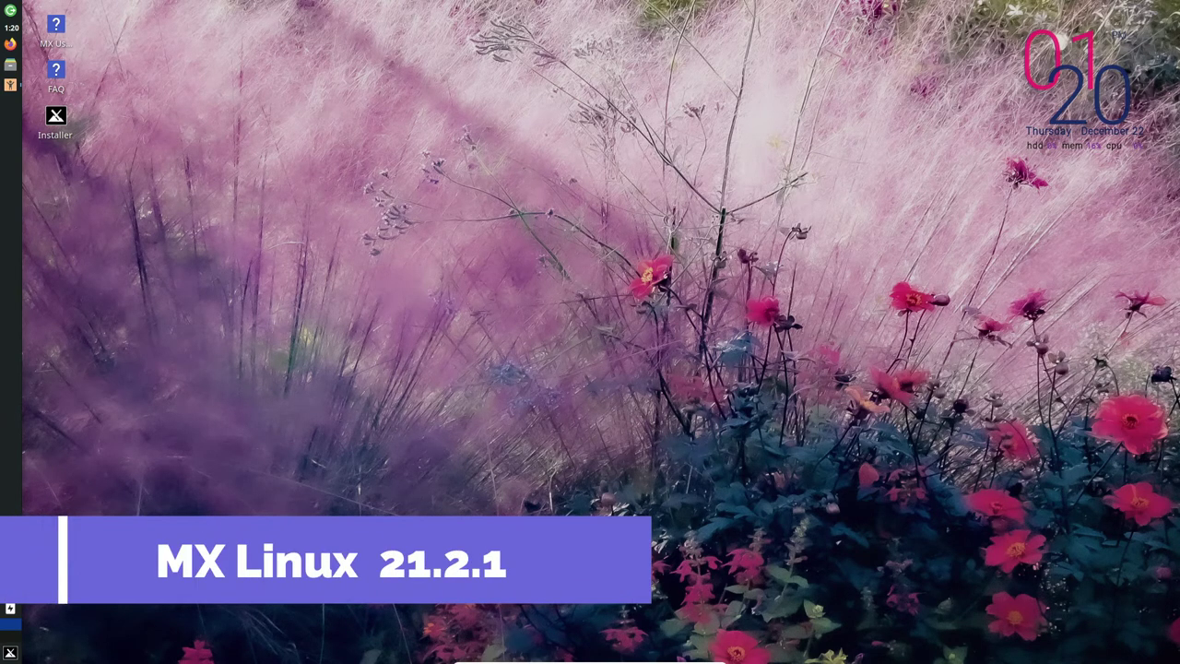
Step: Open the demo home folder in the file manager, move its window towards the screen's centre, and close it
click(10, 65)
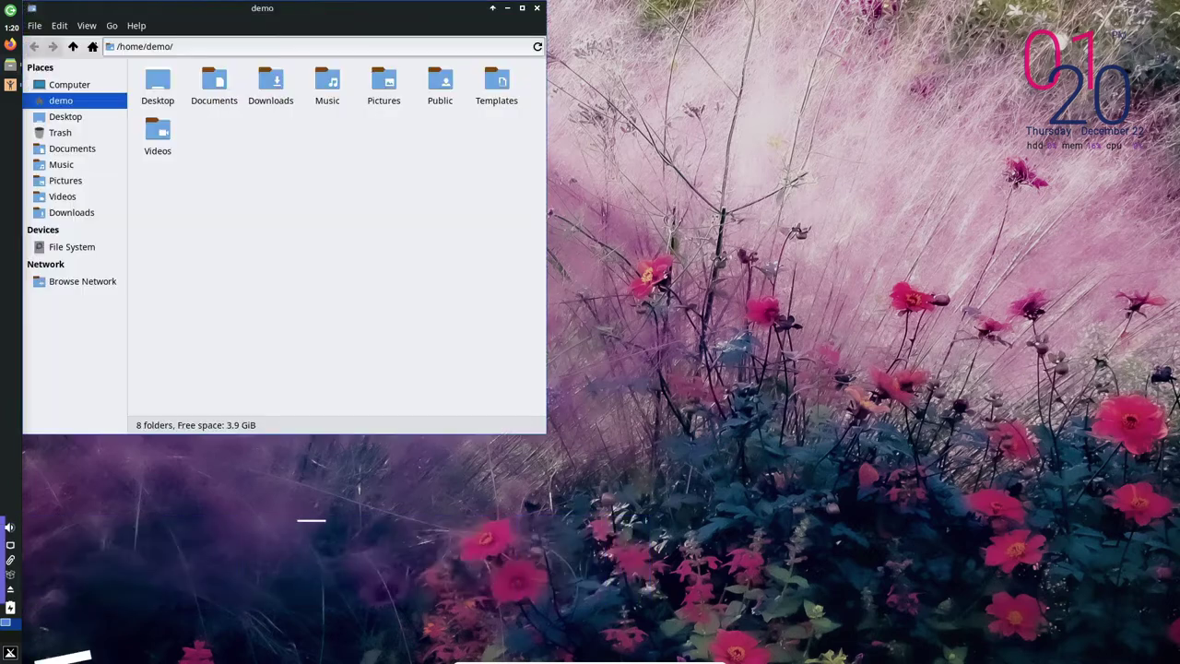
drag(262, 9, 430, 24)
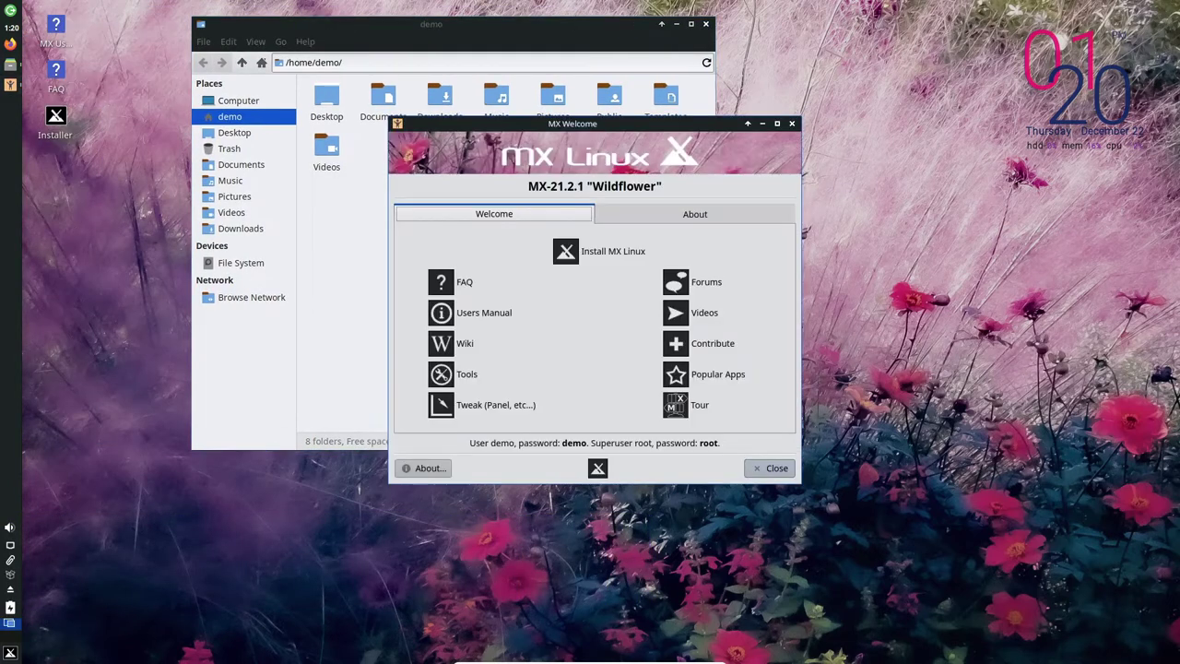
click(707, 24)
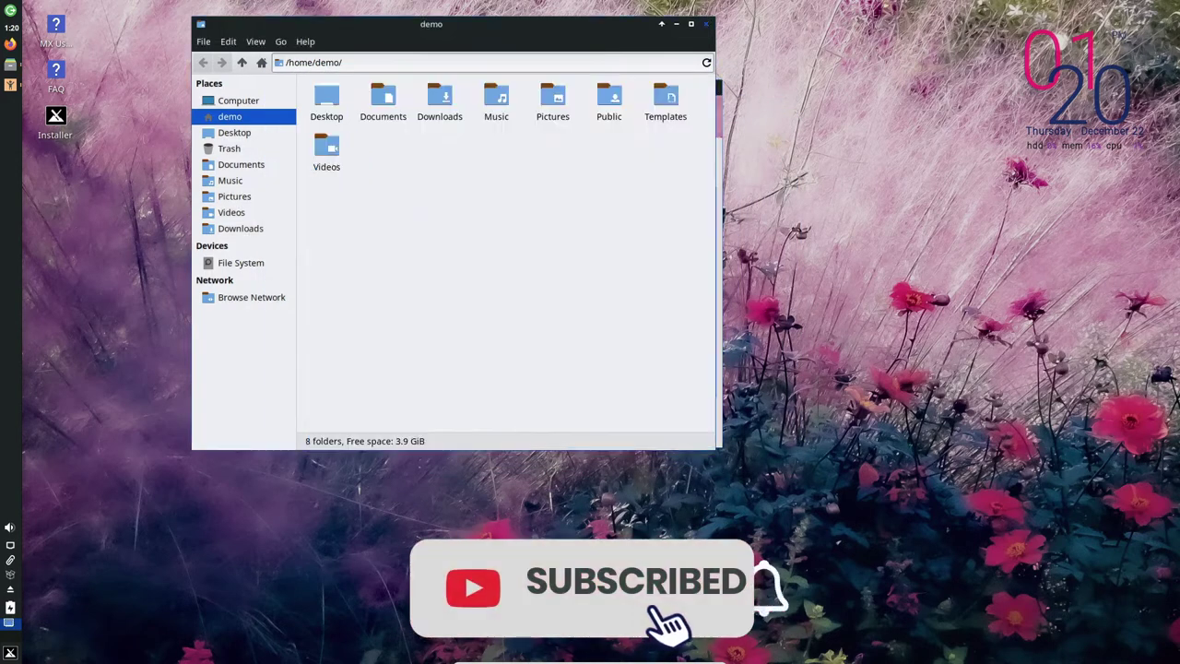
Step: Reposition the MX Welcome window, view its About information, and return to the Welcome page
drag(571, 88, 604, 78)
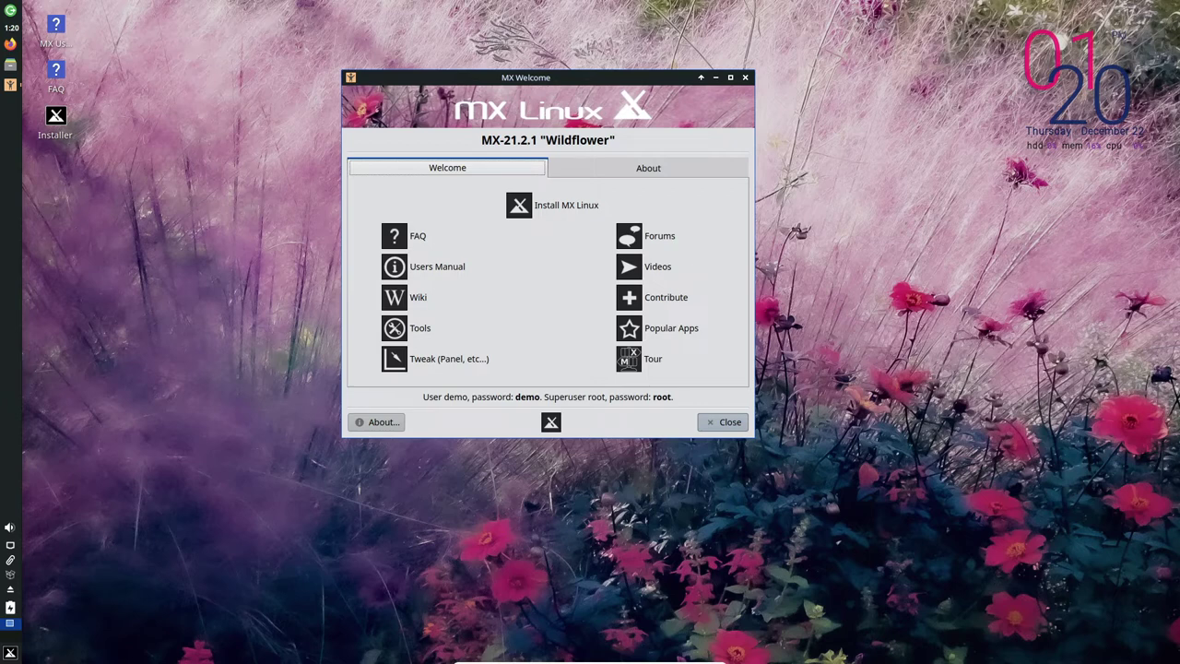
click(648, 167)
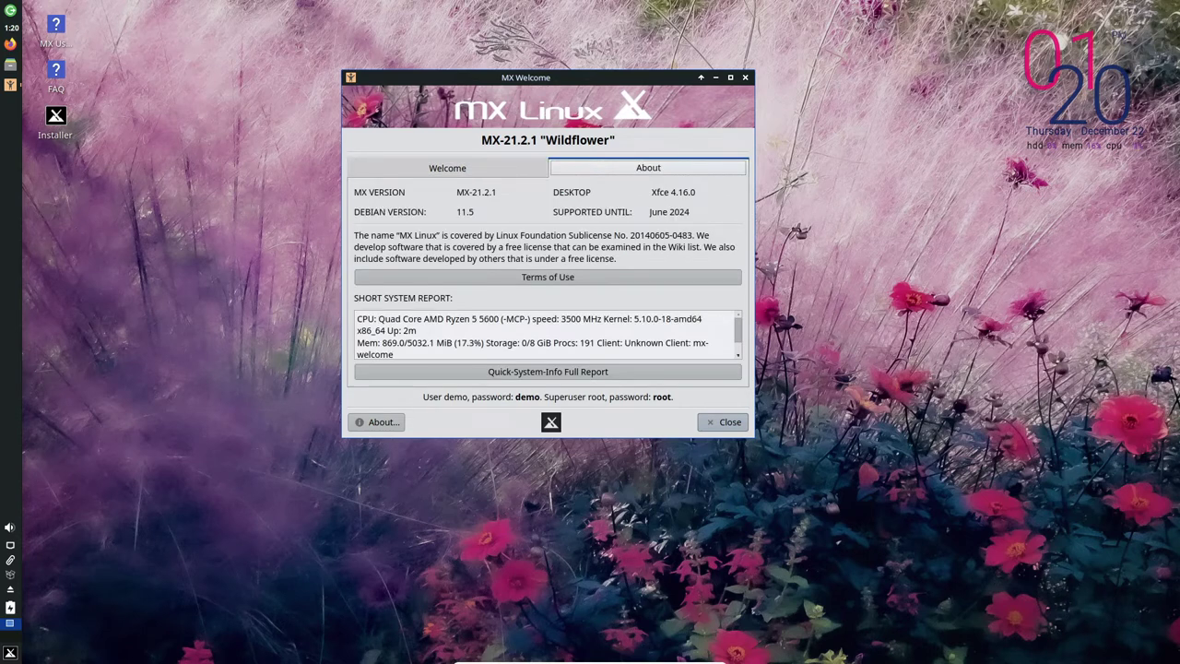
click(448, 168)
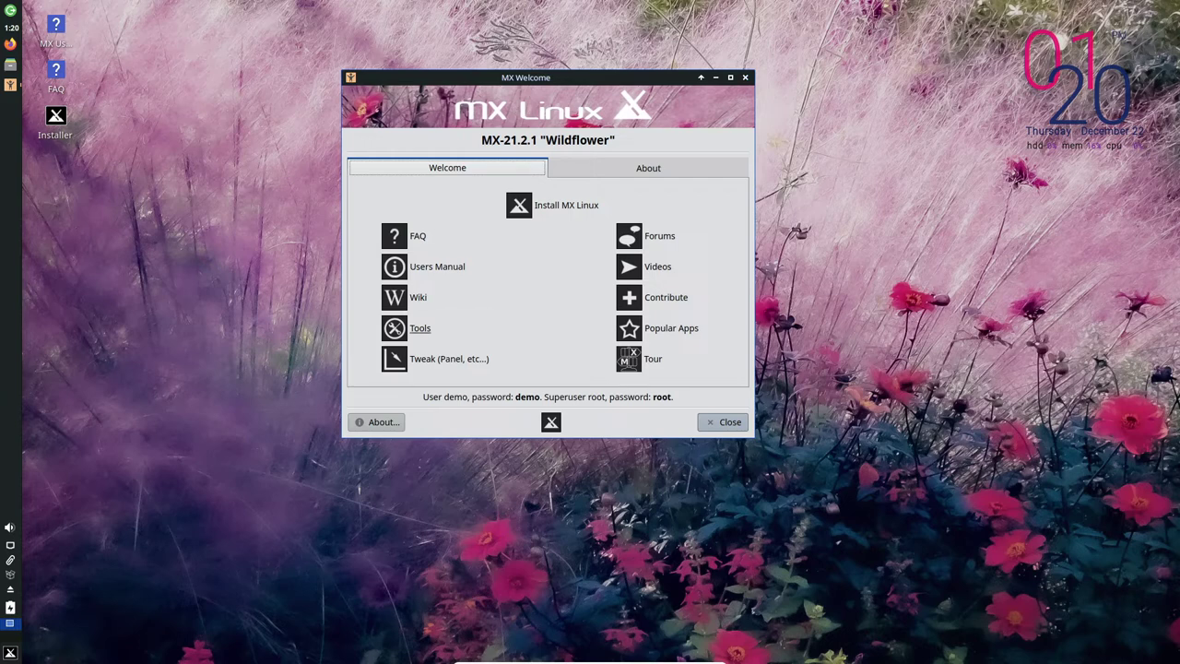
Step: Open MX Tools from MX Welcome, look through the Live, Maintenance and Setup tools, and close both windows
click(420, 329)
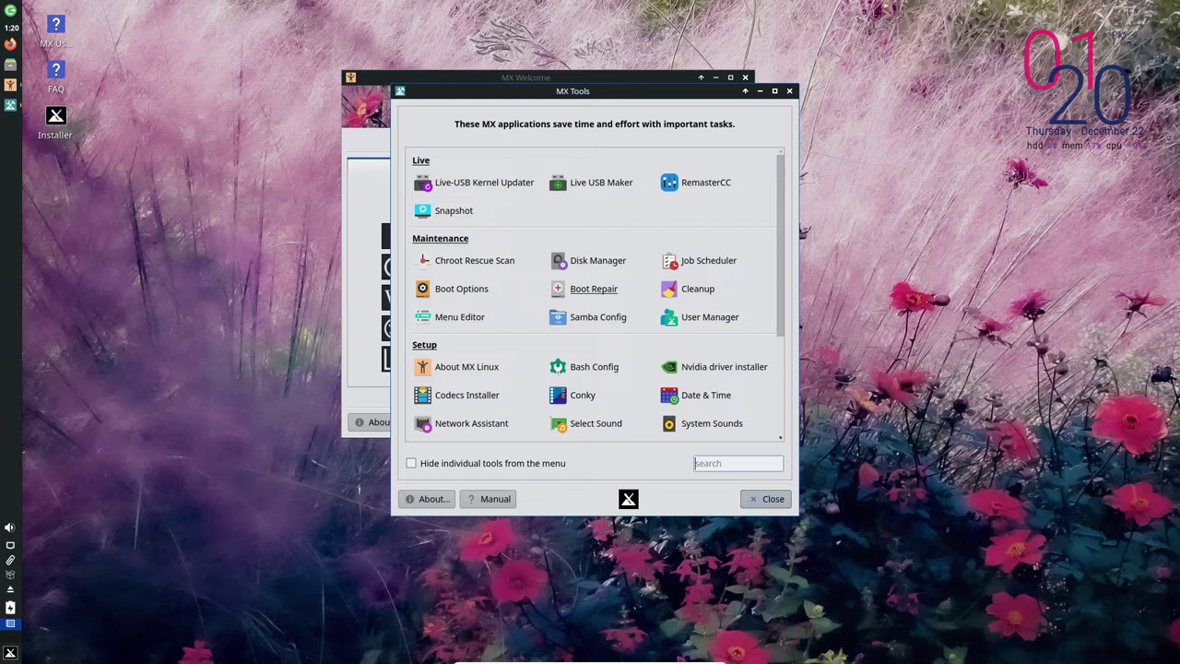
scroll(594, 288, down, 3)
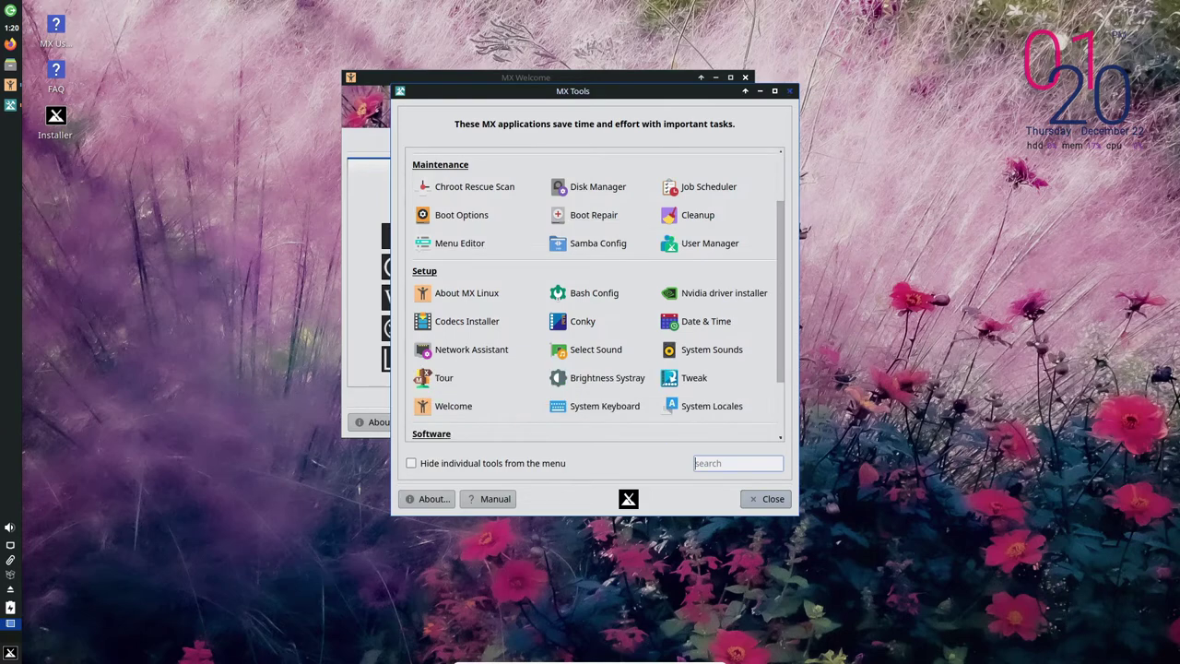
click(790, 92)
click(746, 78)
Step: Reopen the demo home folder in the file manager, move its window towards the centre, and enlarge the folder icons three levels
click(10, 64)
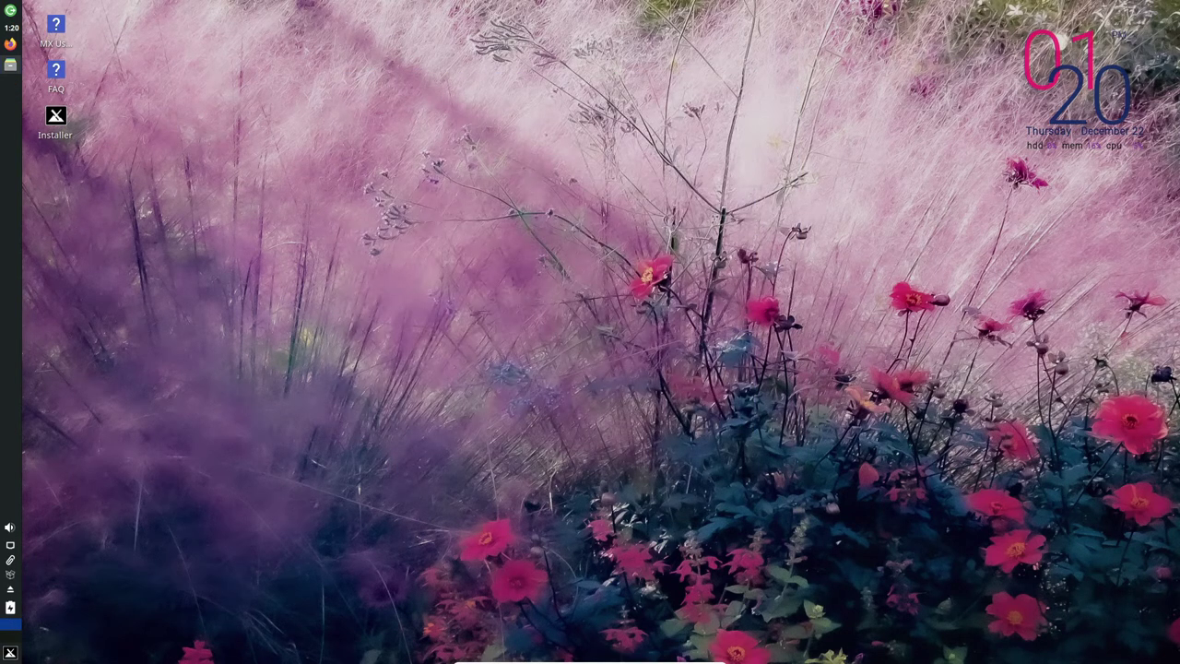
drag(262, 8, 468, 58)
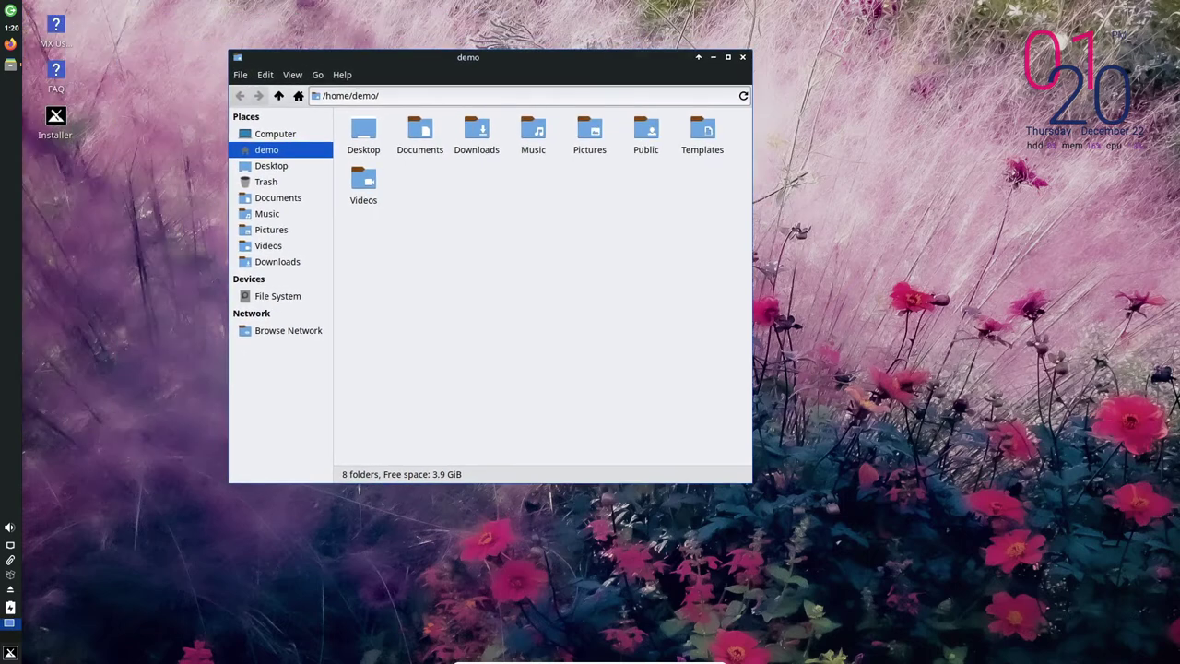
key(ctrl+plus)
key(ctrl+plus)
key(ctrl+plus)
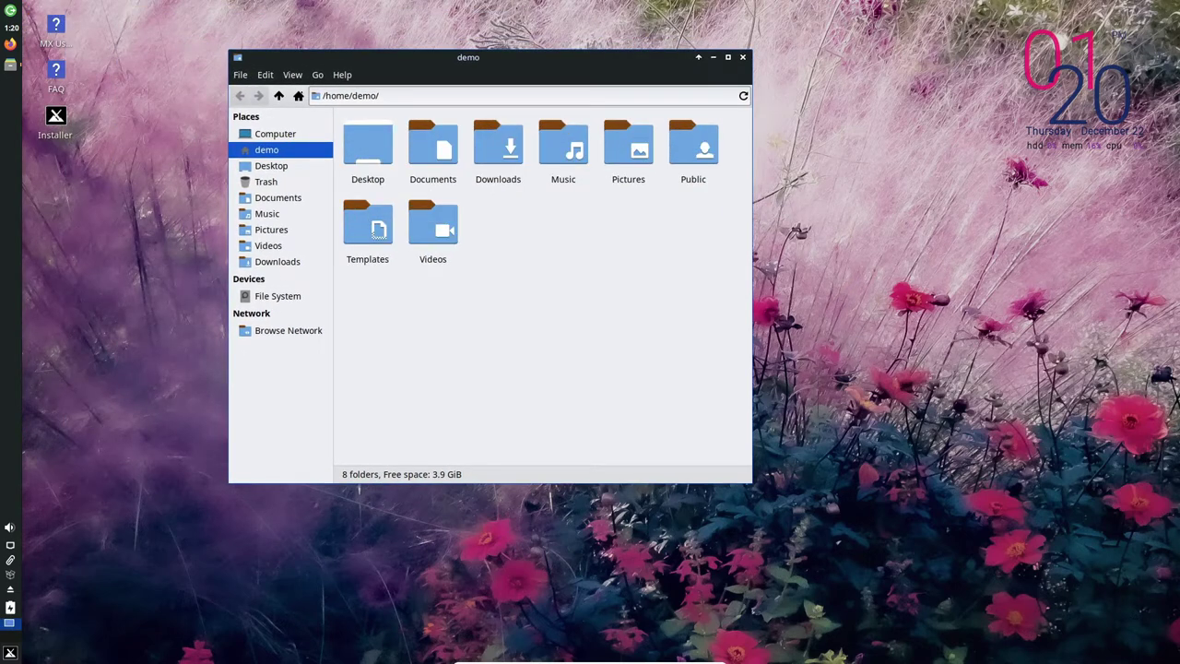
Step: Check the file manager's version in its About information, and close the file manager
drag(467, 57, 508, 50)
key(alt+h)
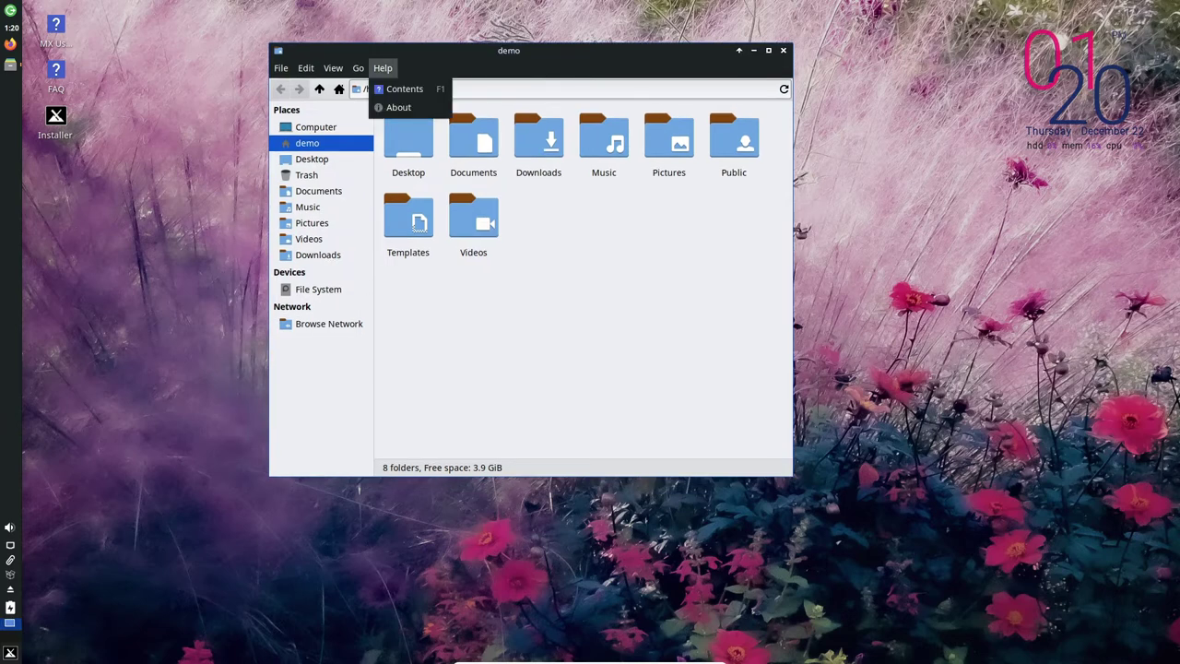
key(Down)
key(Down)
key(Return)
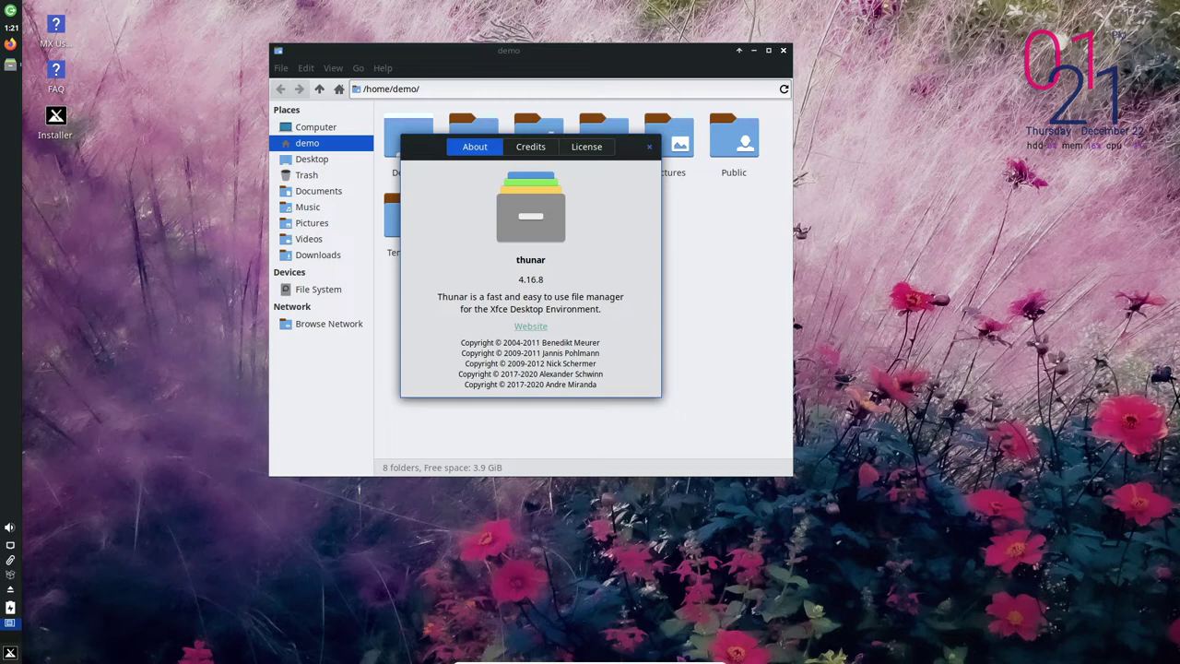
click(649, 146)
click(408, 139)
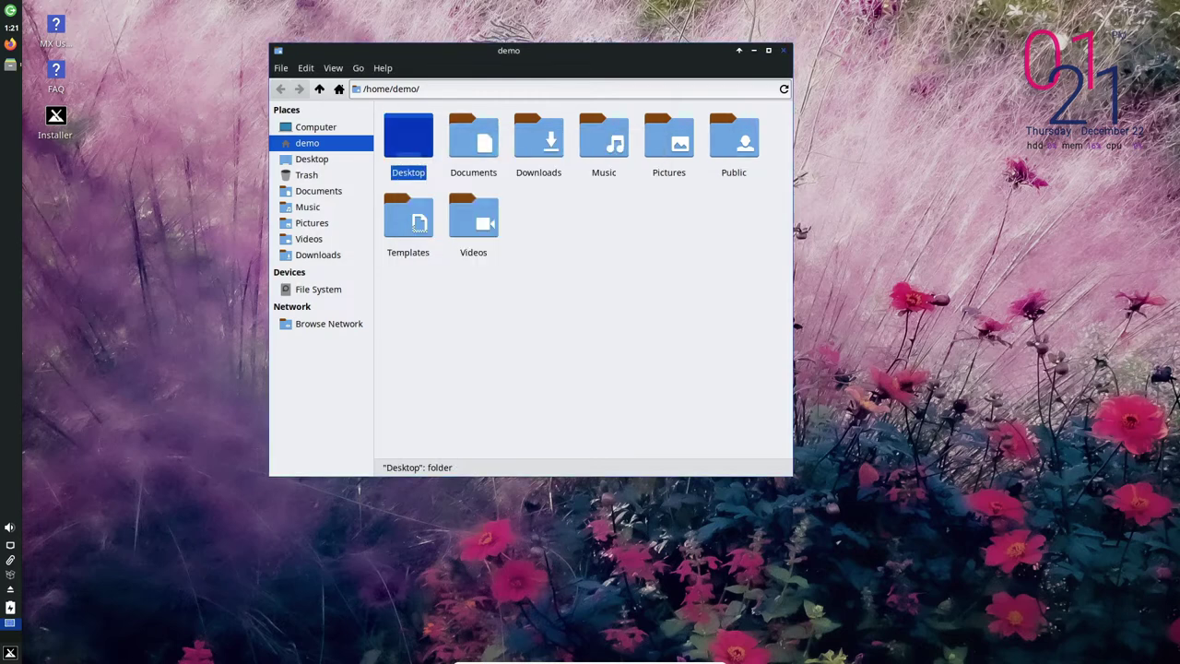
click(783, 50)
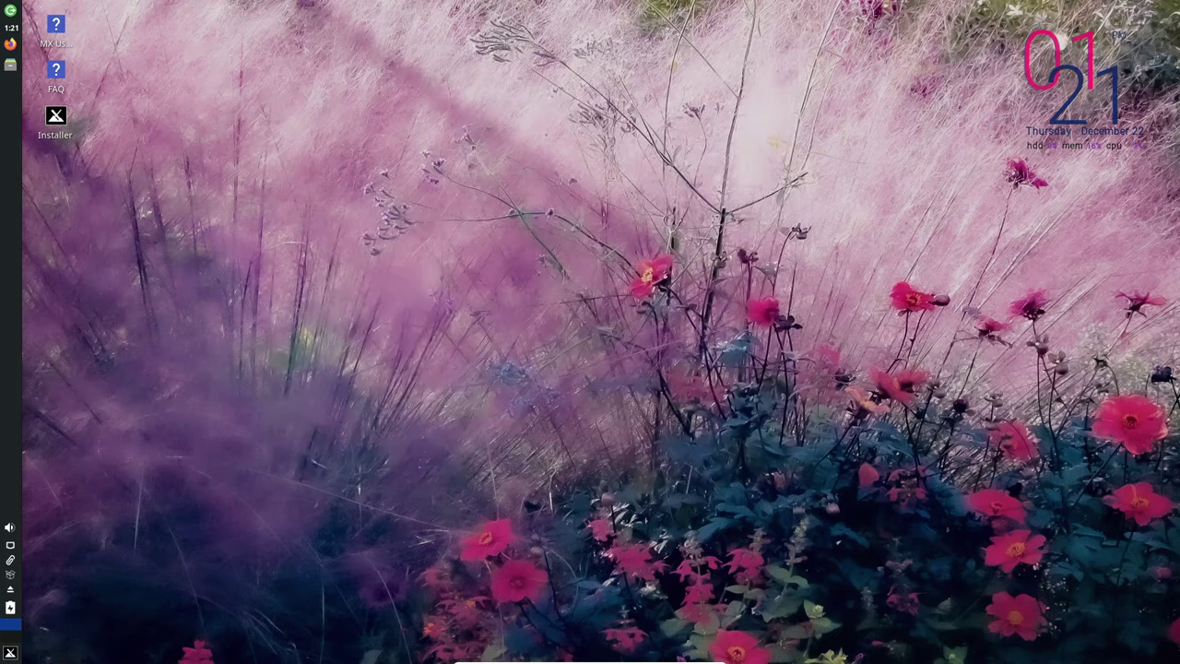
Step: Check the audio volume controls, and open Task Manager to review CPU and memory usage before closing it
click(9, 527)
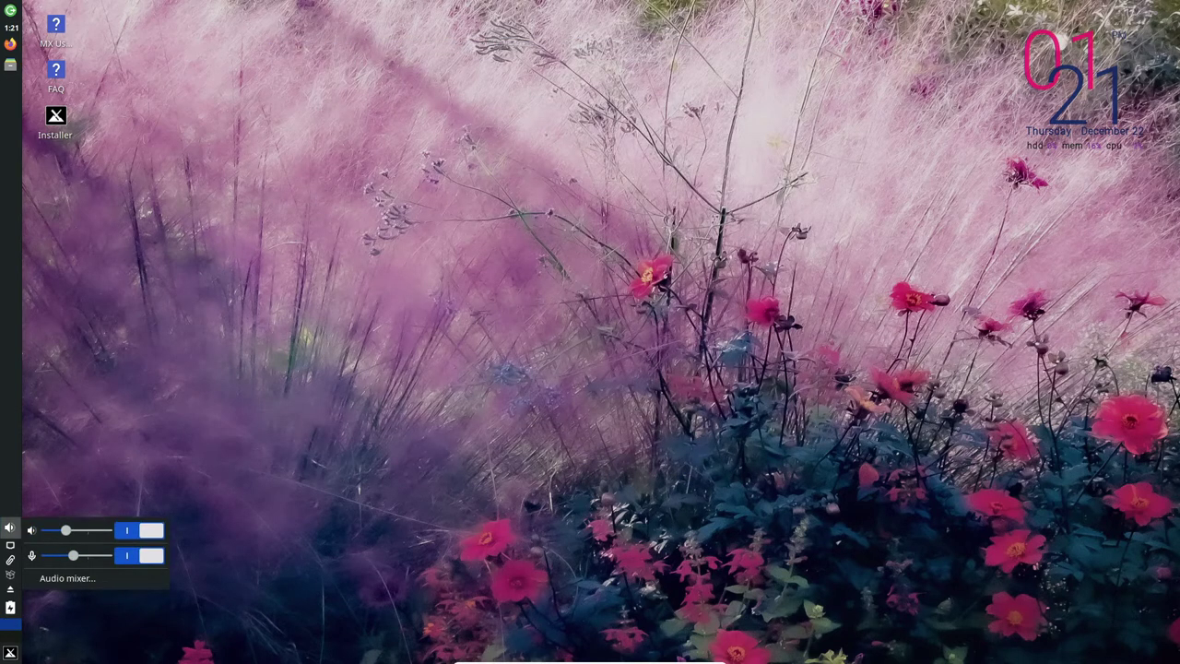
click(11, 653)
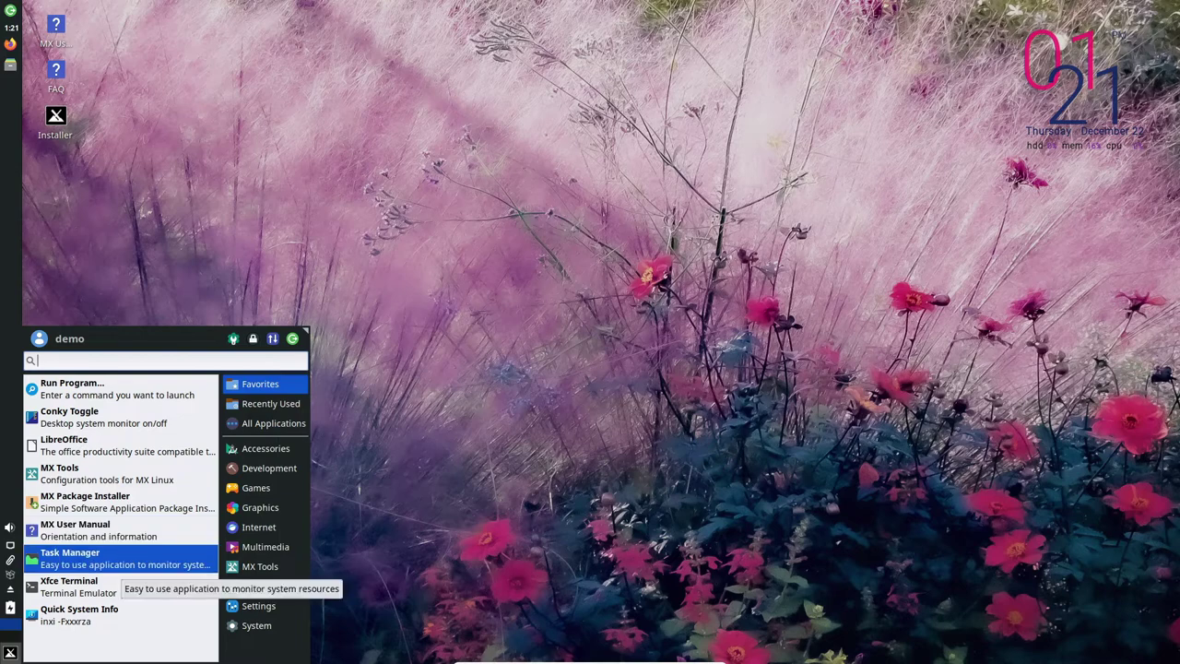
click(120, 558)
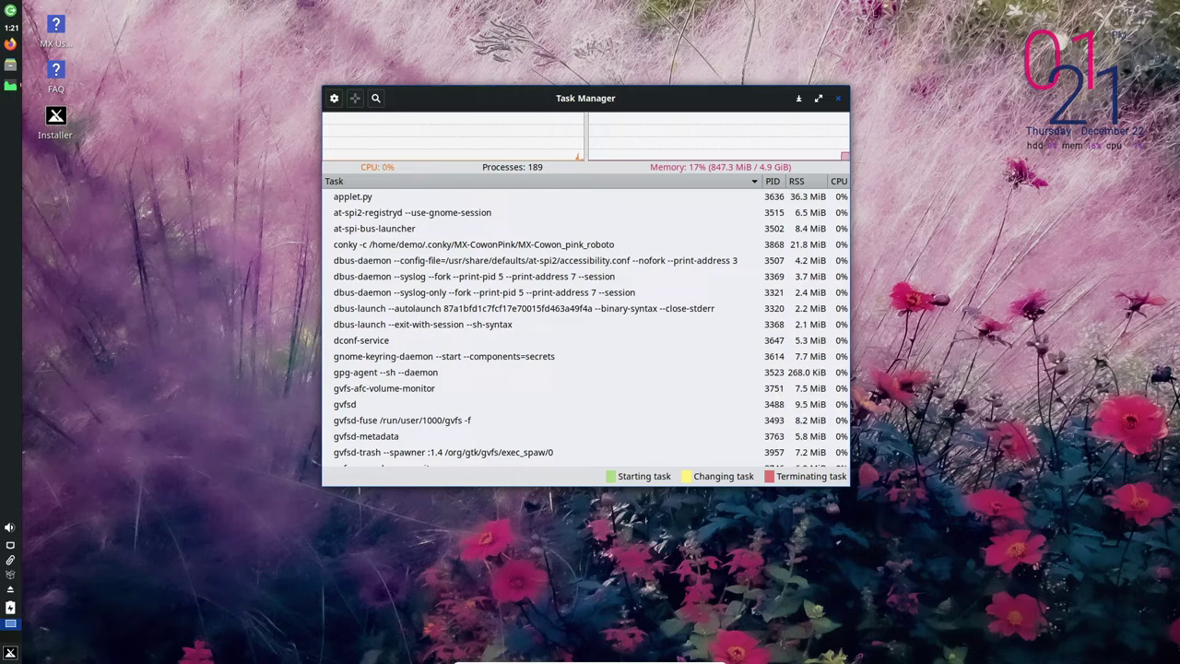
click(838, 99)
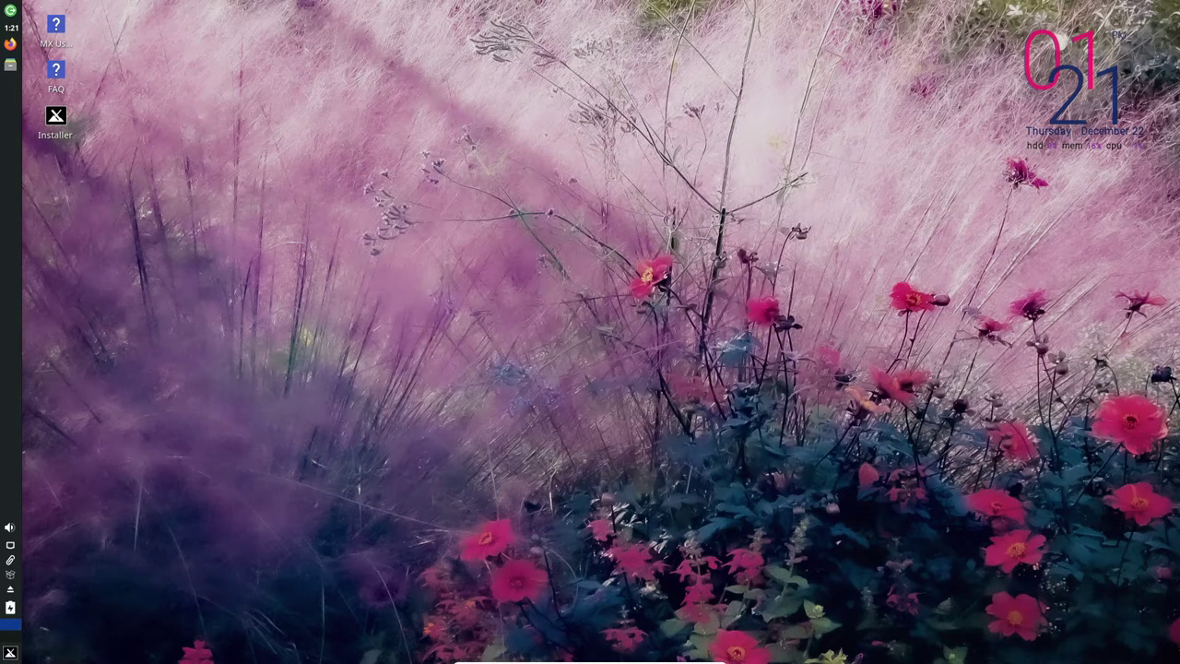
Step: Open Xfce Terminal, move its window towards the screen's centre, and run "uname -a" to show the full system information
click(10, 653)
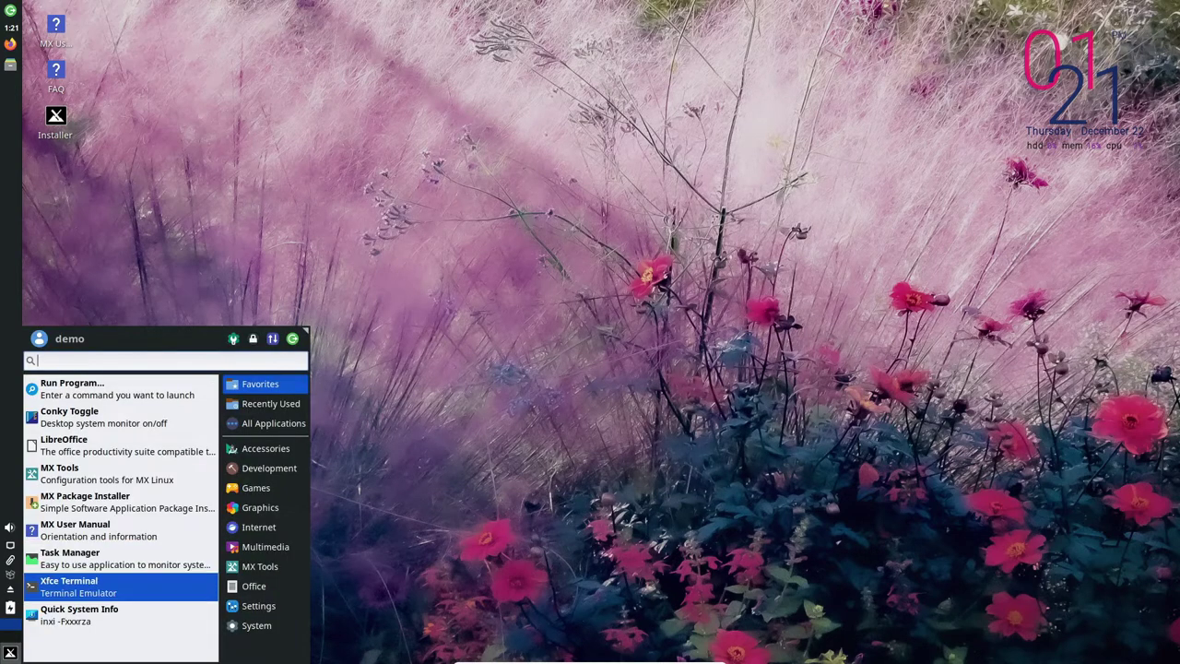
key(Return)
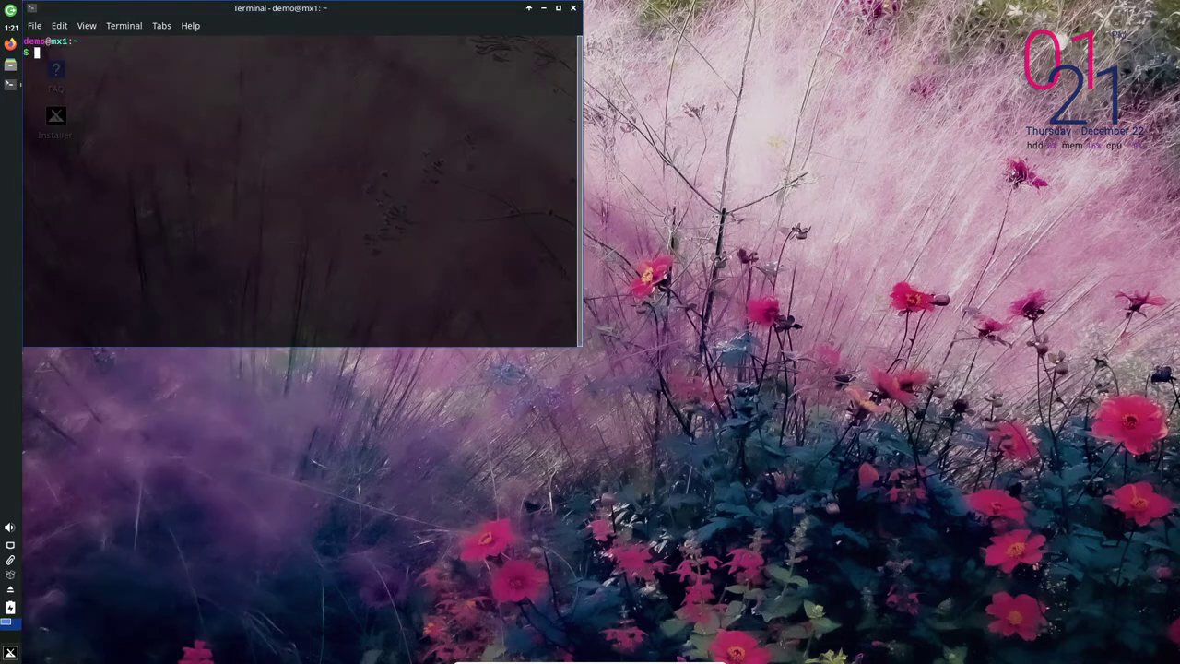
drag(300, 9, 527, 85)
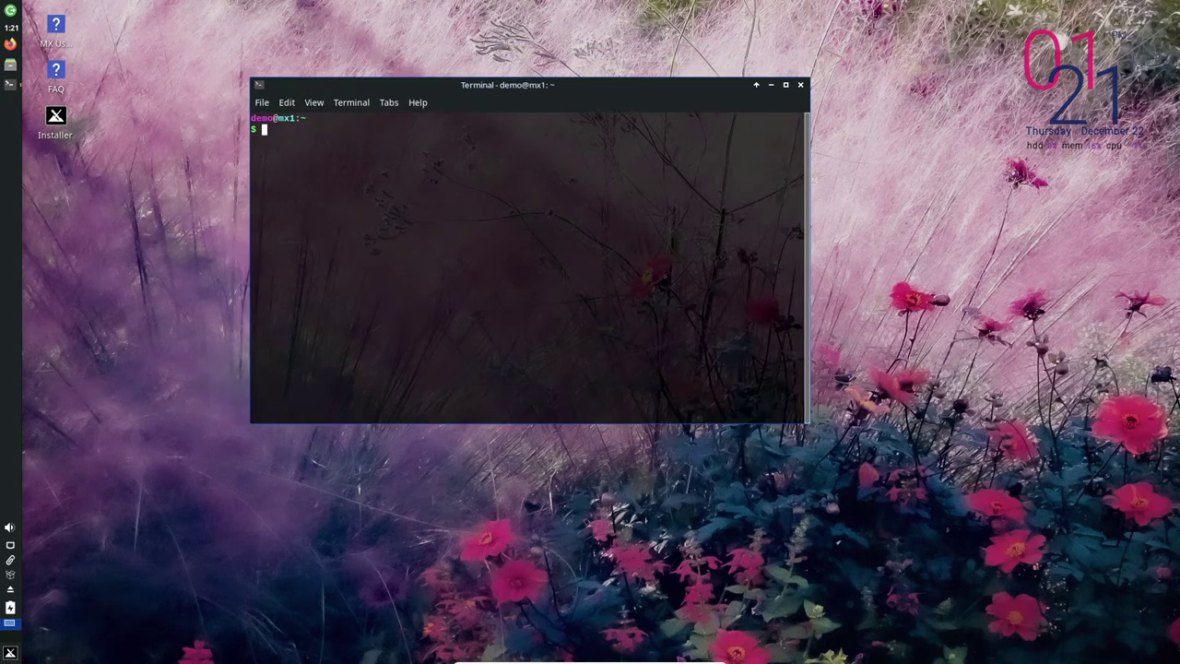
text(uname 0a)
key(BackSpace)
key(BackSpace)
text(-a)
key(Return)
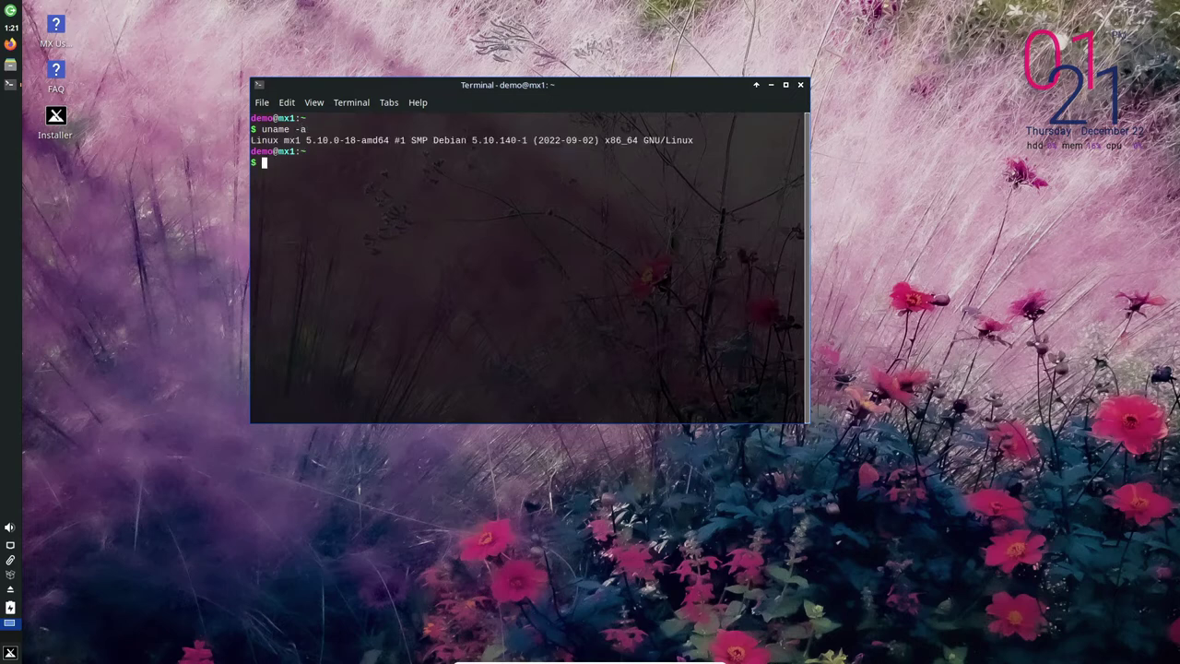
Step: Run "uname -r" to show only the kernel release, and close the terminal
text(uname =r)
key(BackSpace)
key(BackSpace)
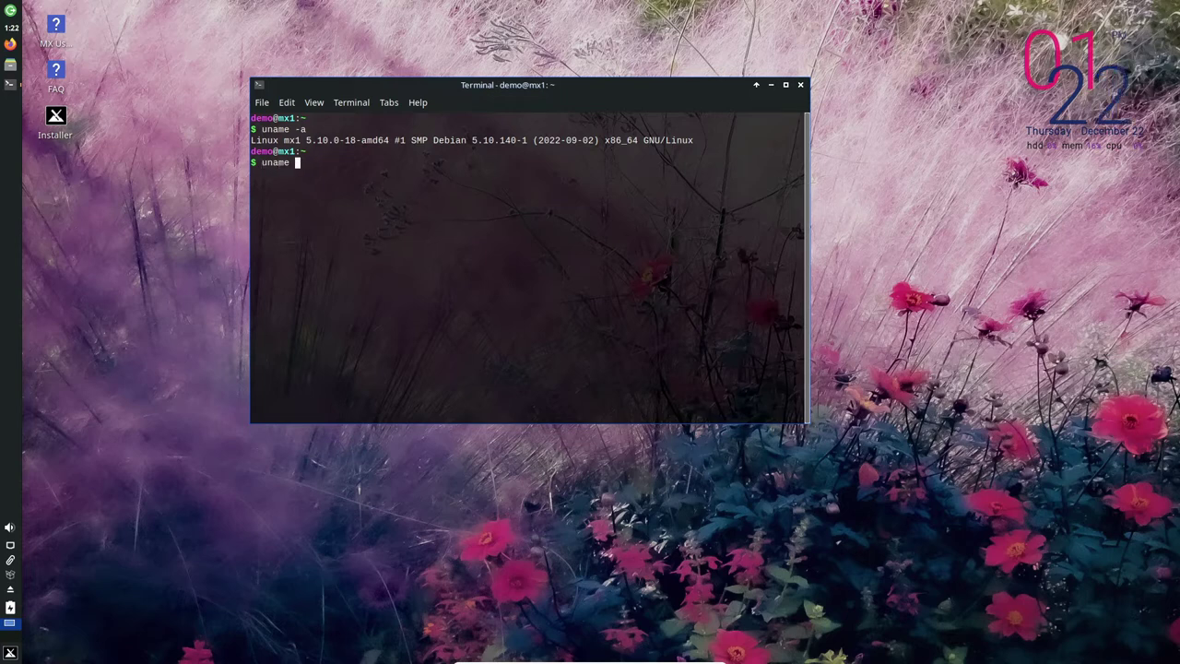
text(-r)
key(Return)
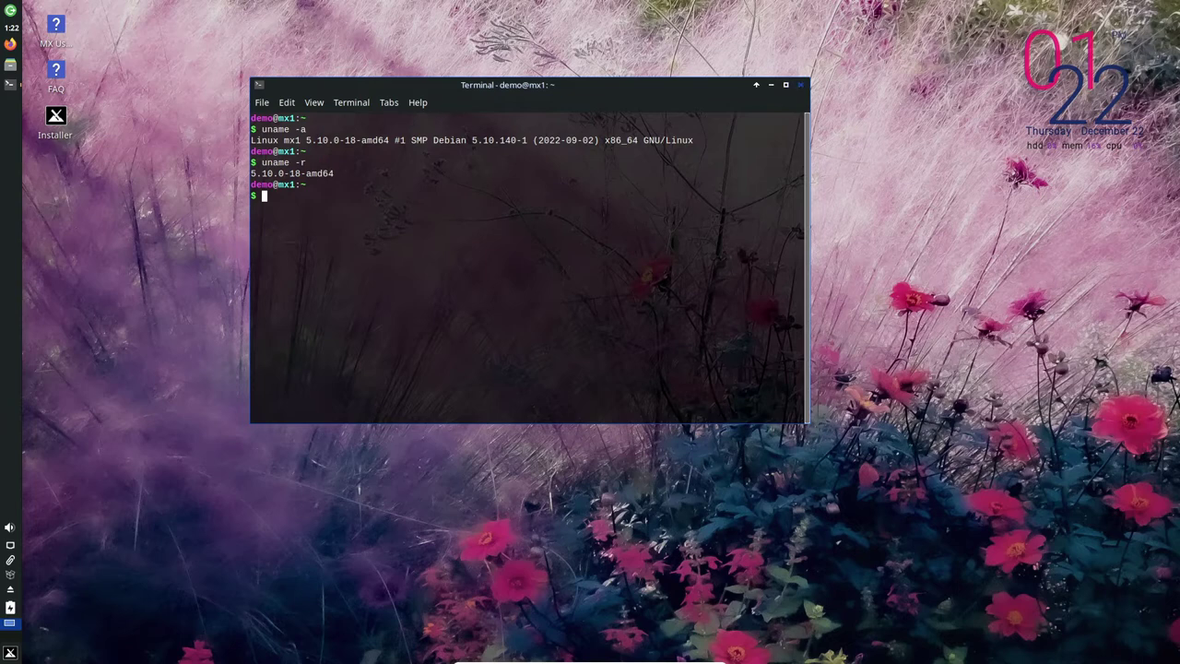
click(800, 85)
Step: Browse the preinstalled applications by category, including Accessories, Internet, Multimedia, MX Tools and Office
click(10, 653)
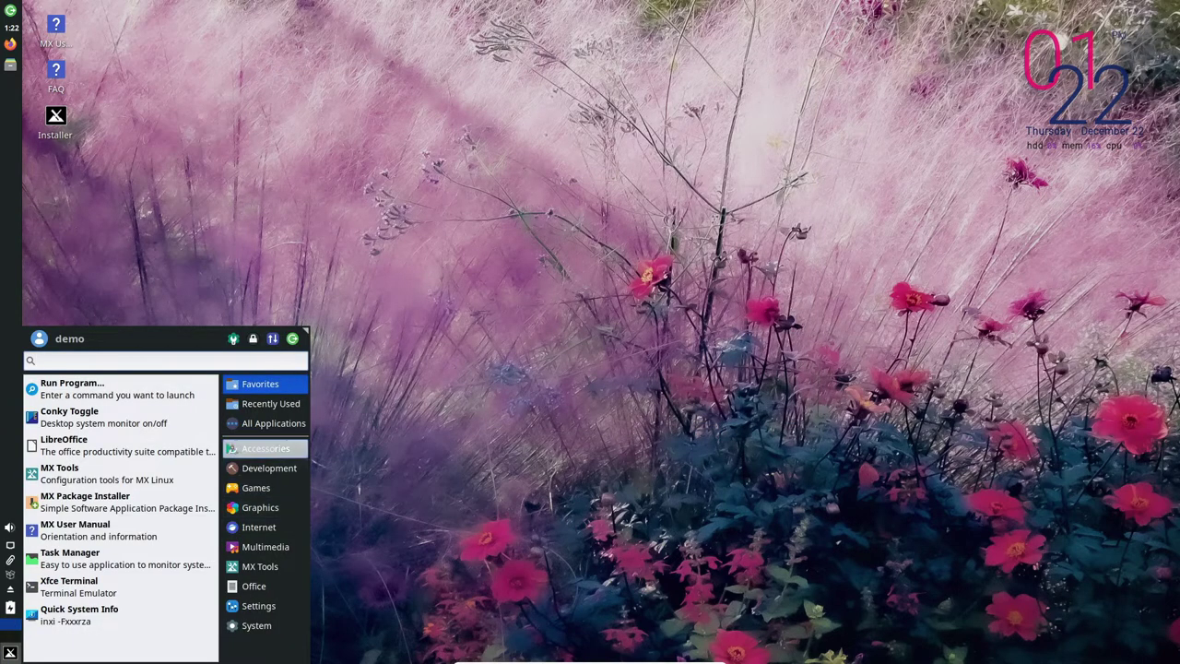
click(266, 449)
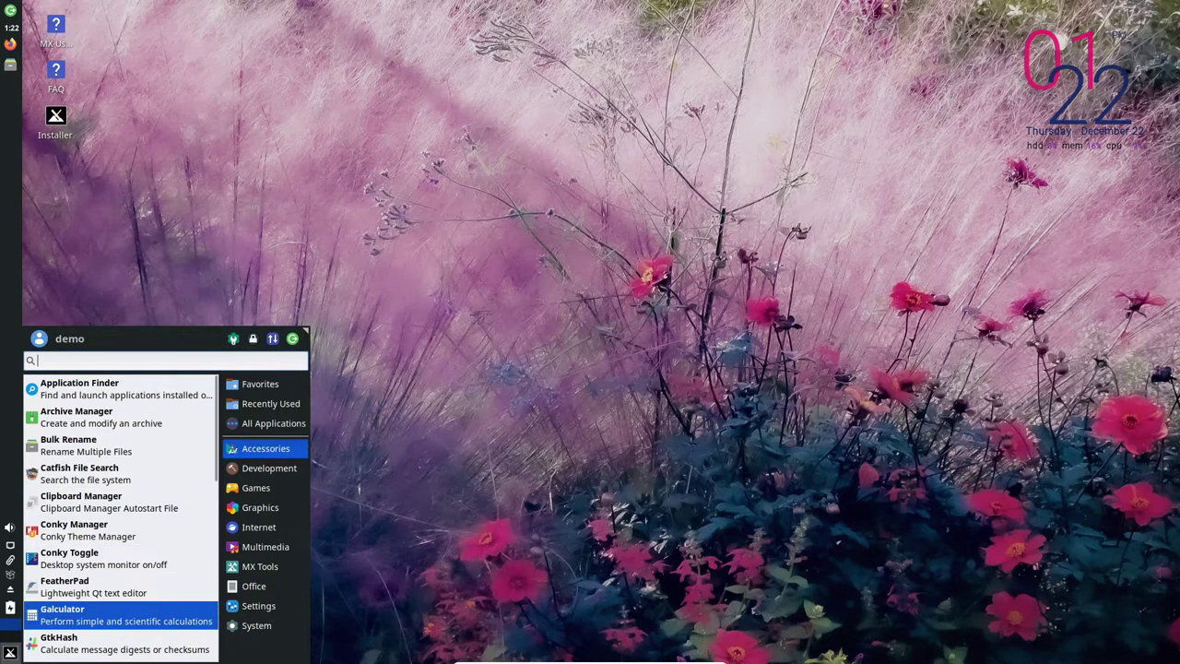
mouse_move(268, 469)
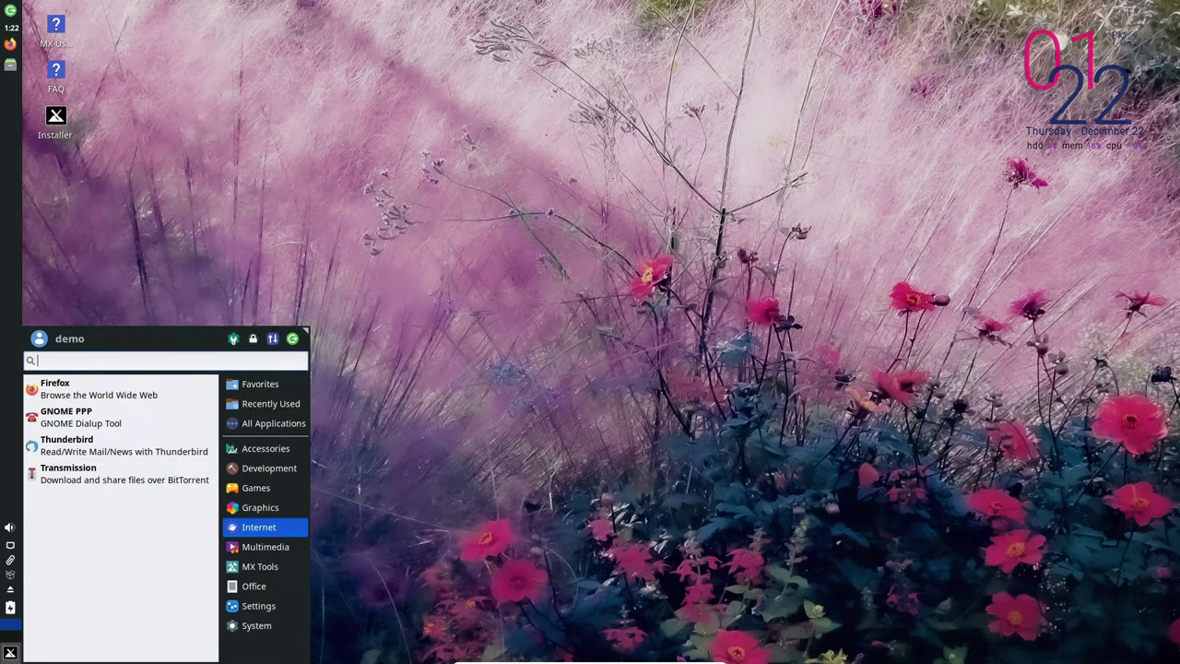
mouse_move(266, 547)
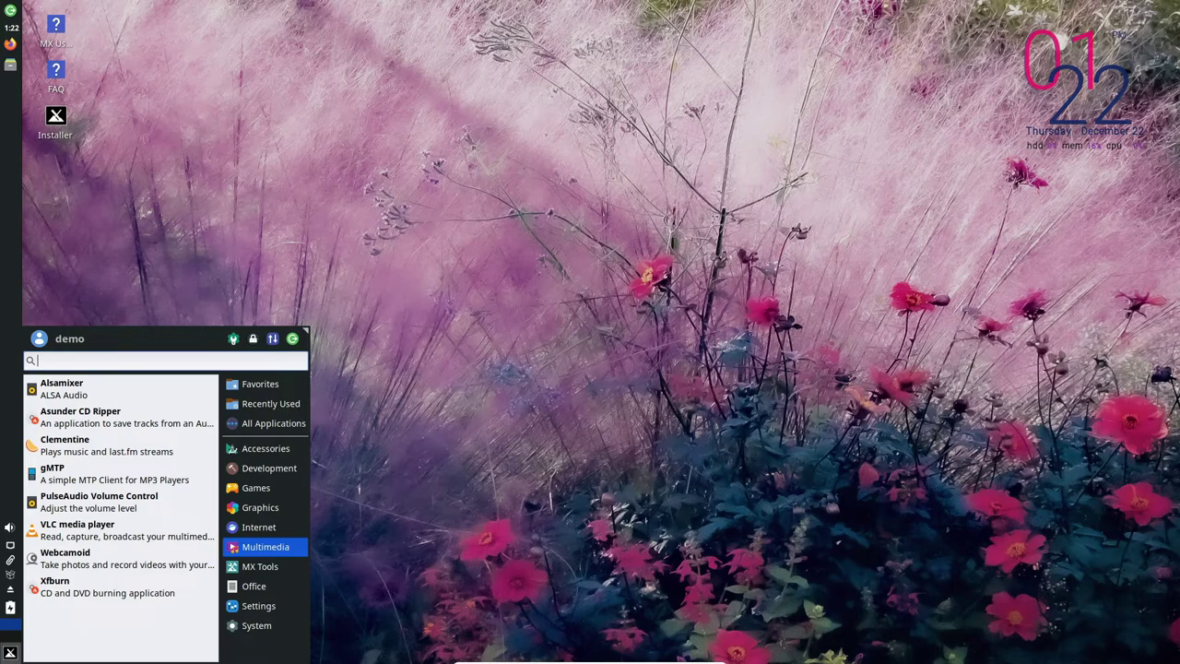
mouse_move(260, 567)
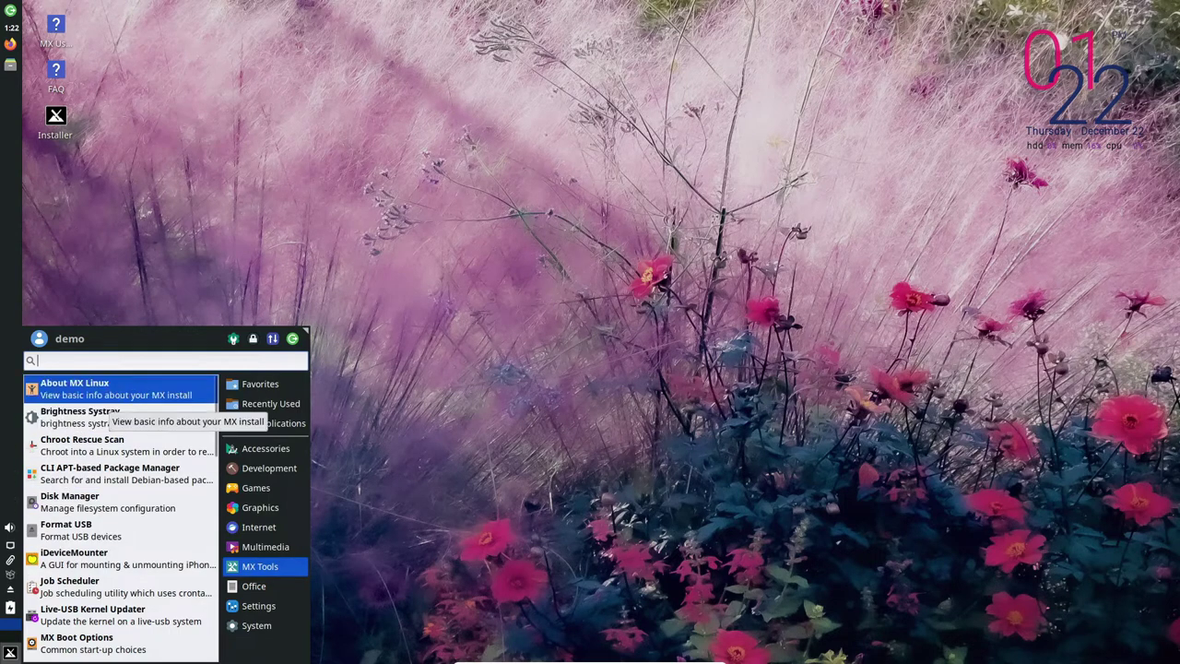
scroll(120, 550, down, 1)
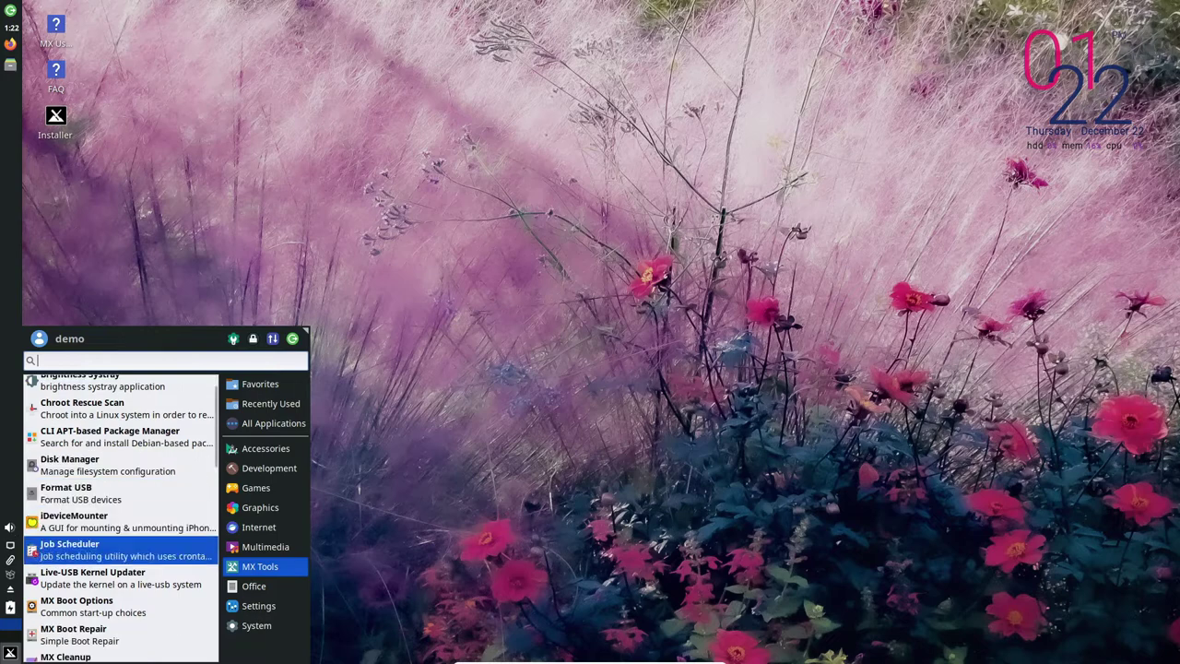
scroll(120, 562, down, 4)
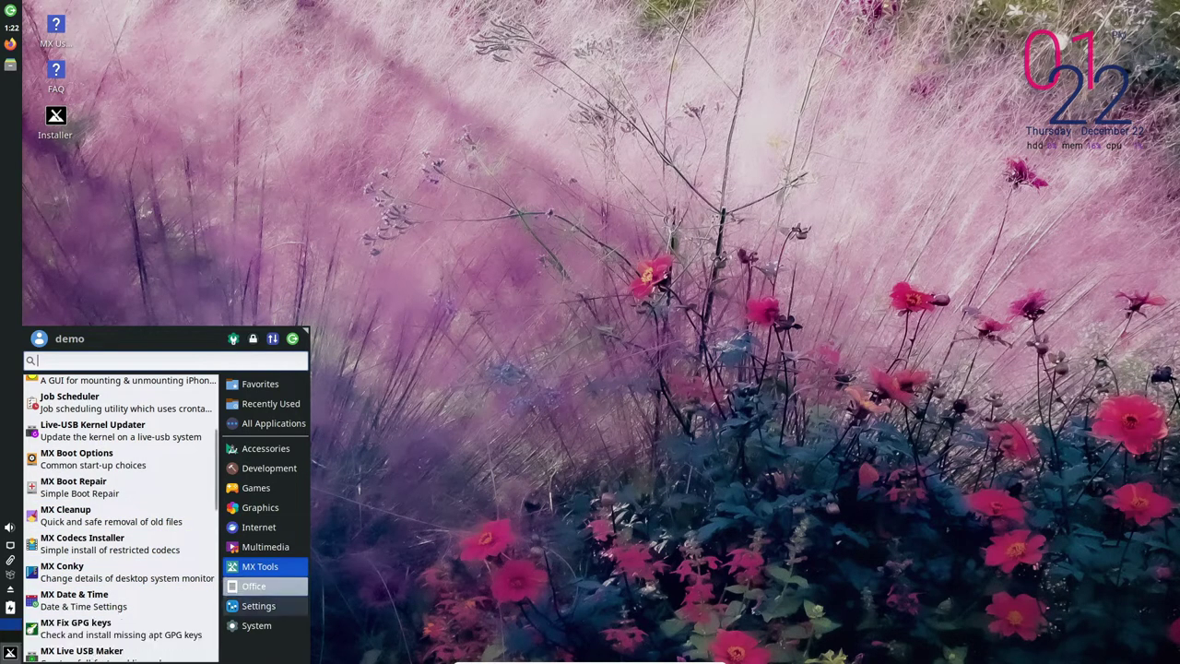
click(255, 587)
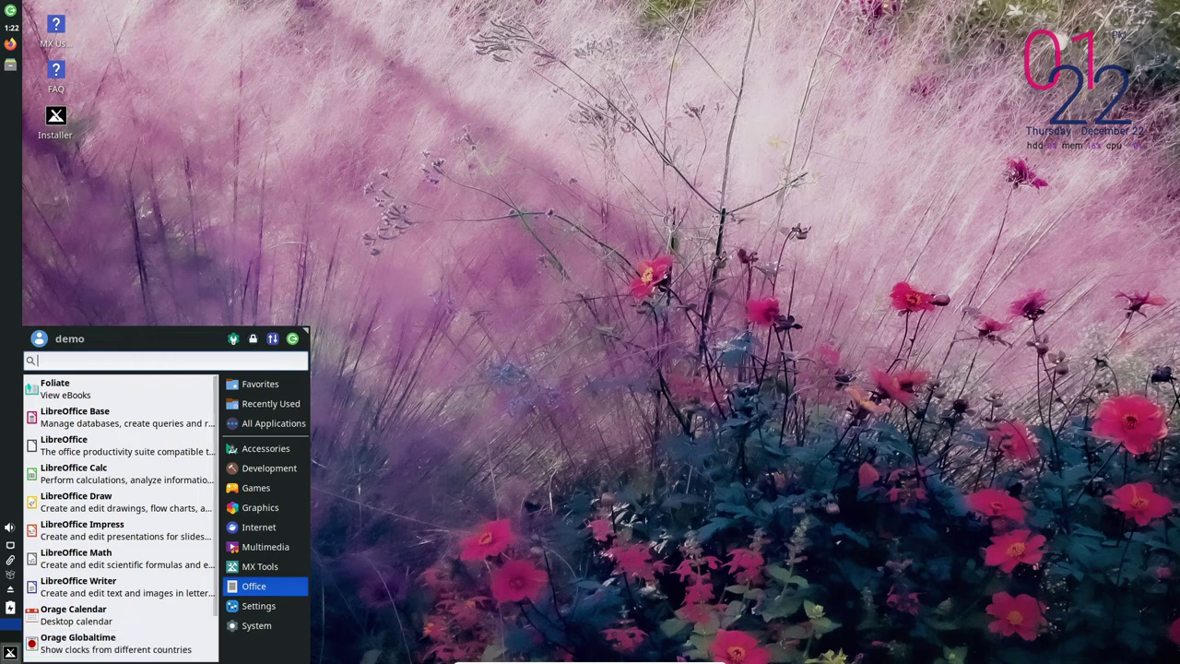
Step: Browse the System applications, try opening GDebi Package Installer, and cancel its authentication request
click(256, 625)
mouse_move(260, 607)
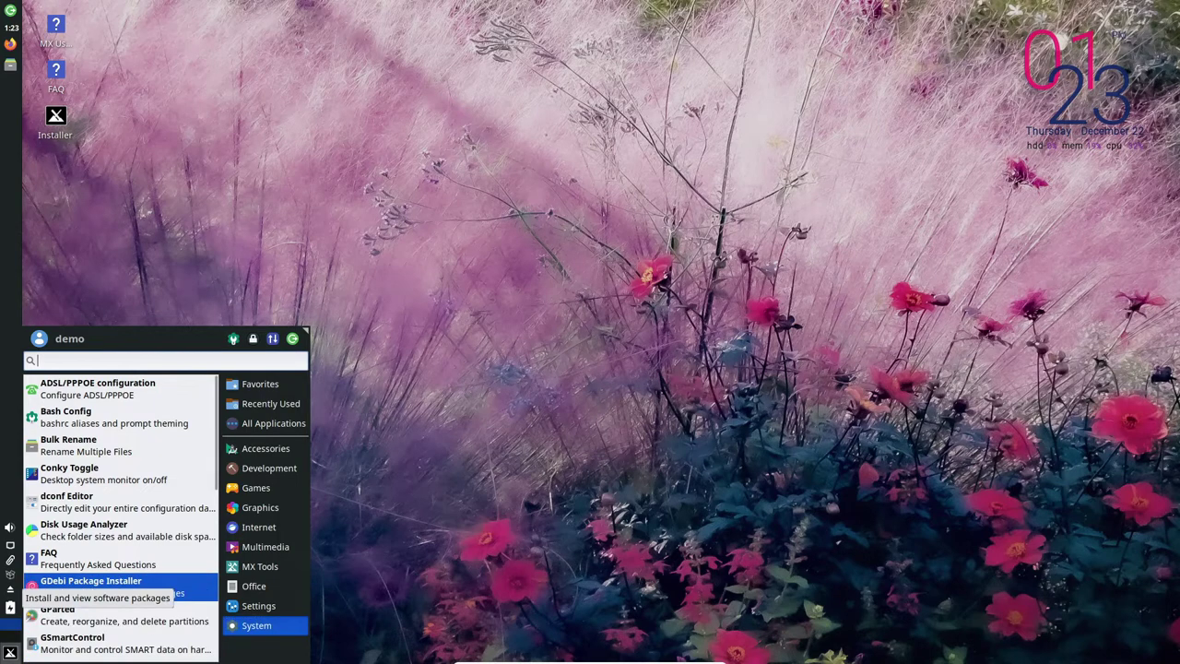
click(90, 587)
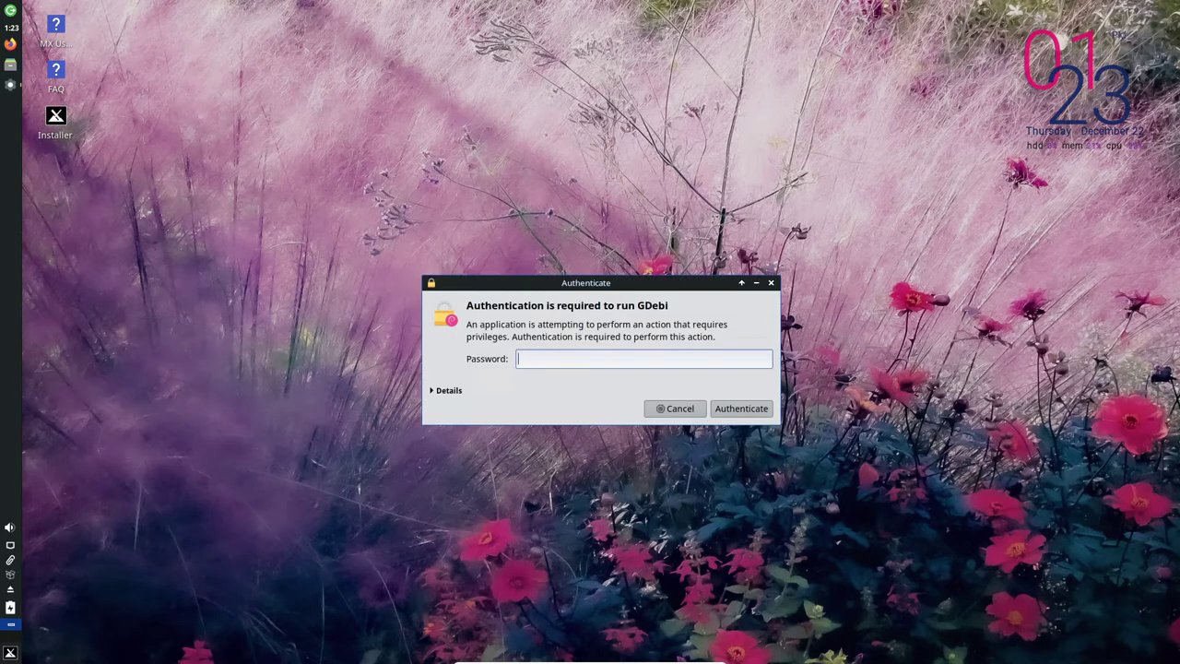
key(Escape)
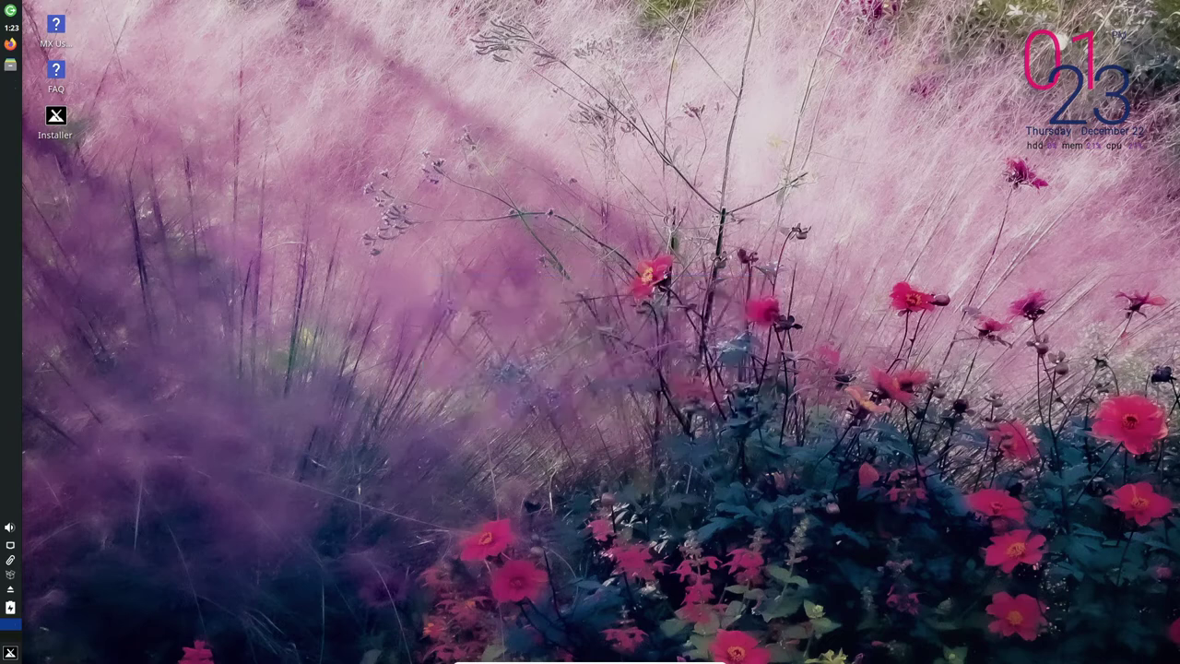
Step: Open the desktop settings in an enlarged window and set the dark MX Linux image with multicoloured geometric shapes as wallpaper
right_click(476, 107)
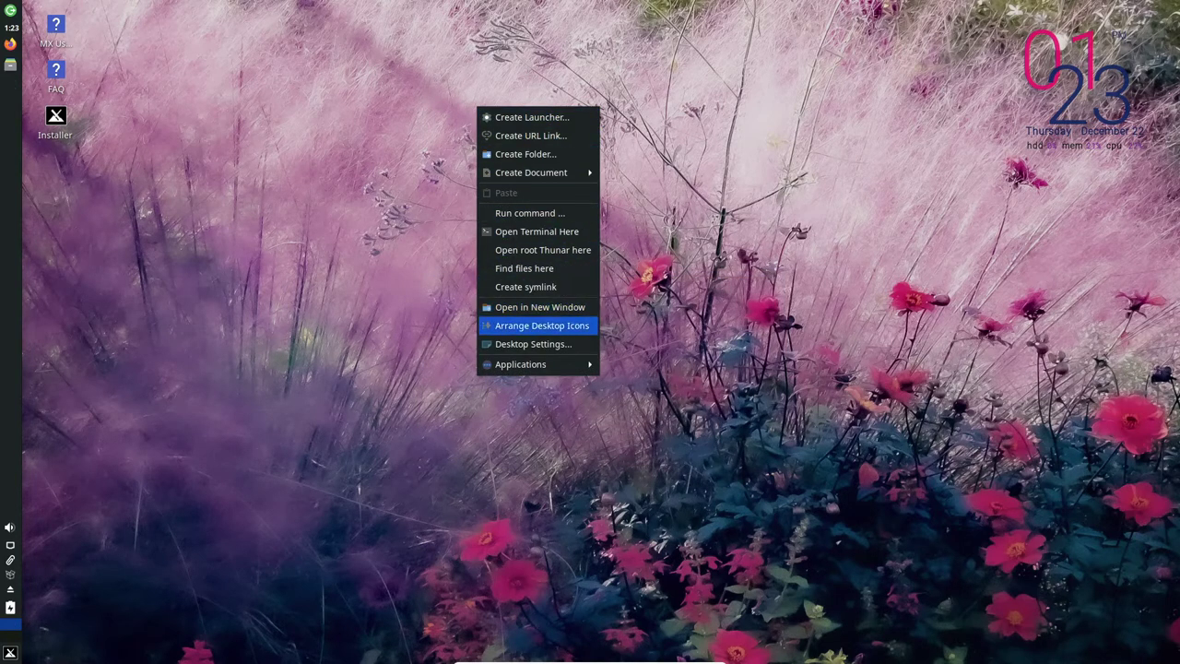
click(533, 344)
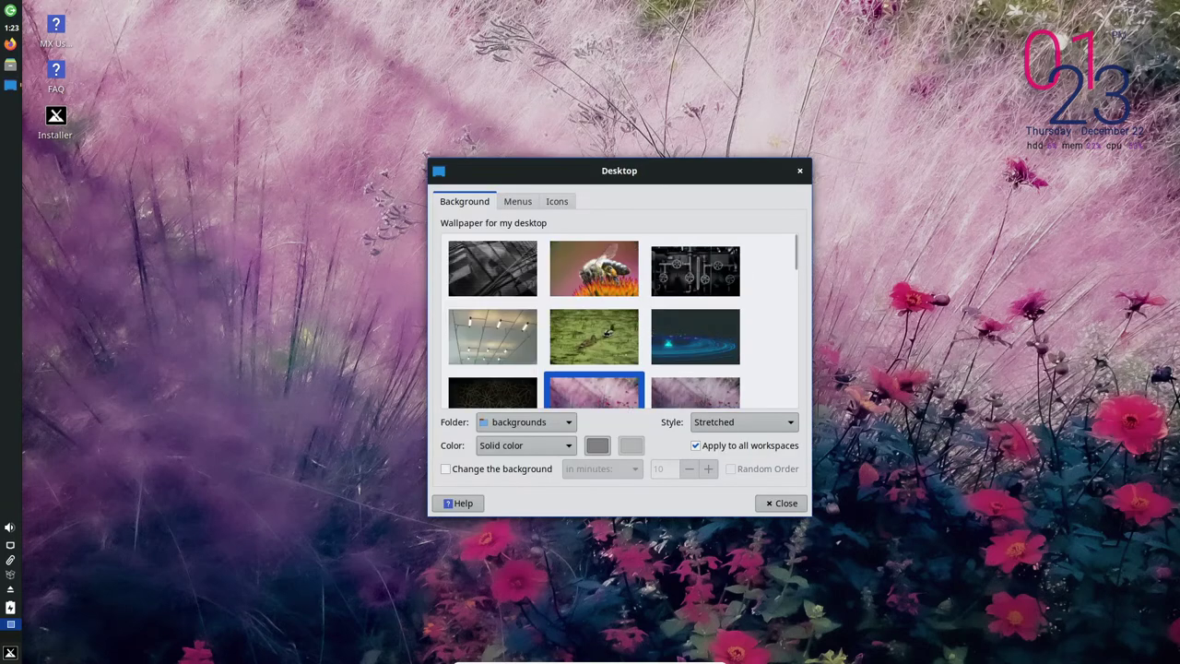
drag(535, 170, 368, 66)
drag(645, 411, 750, 458)
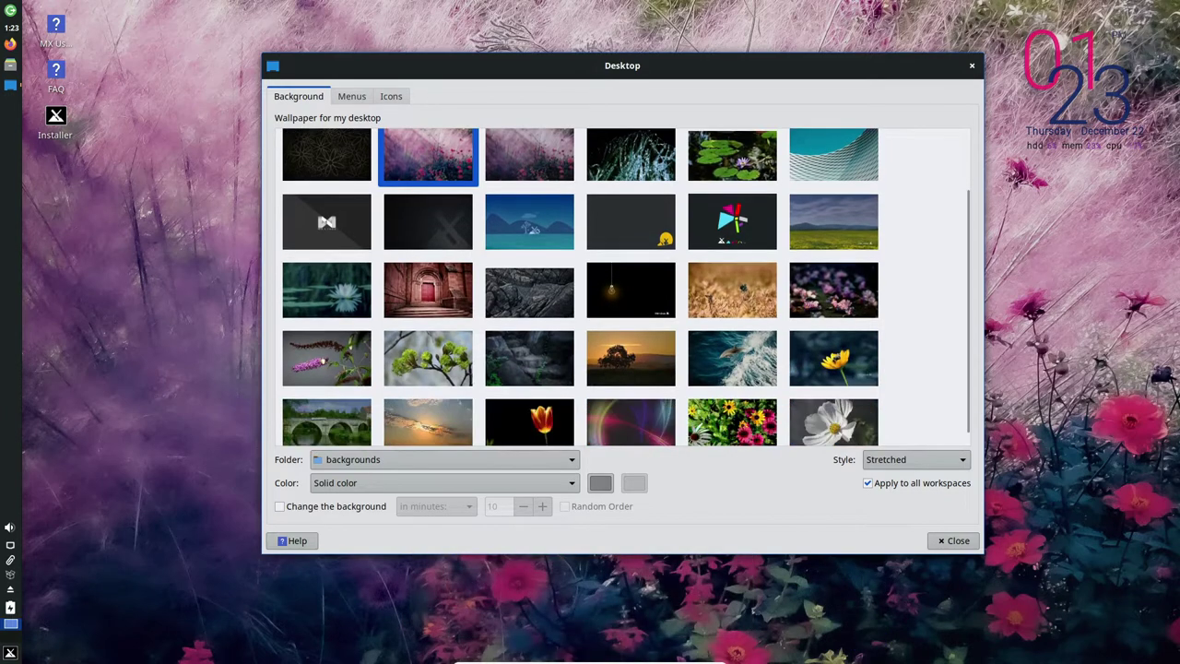
click(732, 221)
drag(682, 66, 556, 41)
Step: Look through the remaining wallpapers, and review the desktop's menu and icon settings
scroll(558, 263, down, 1)
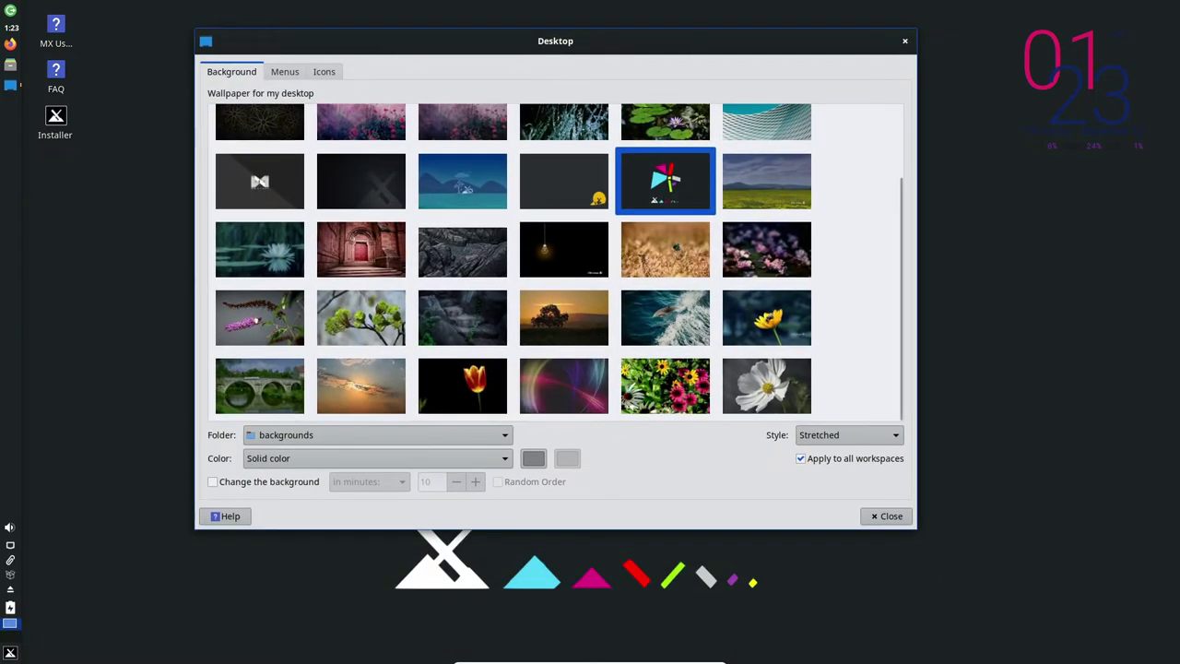
scroll(558, 263, up, 2)
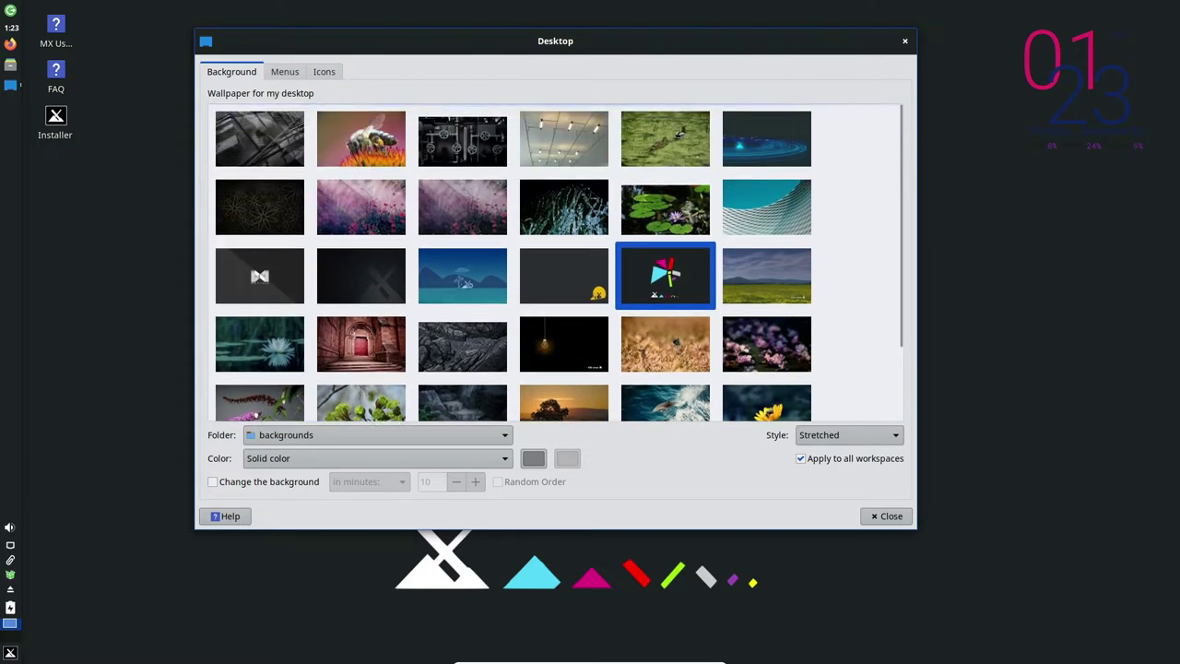
click(285, 72)
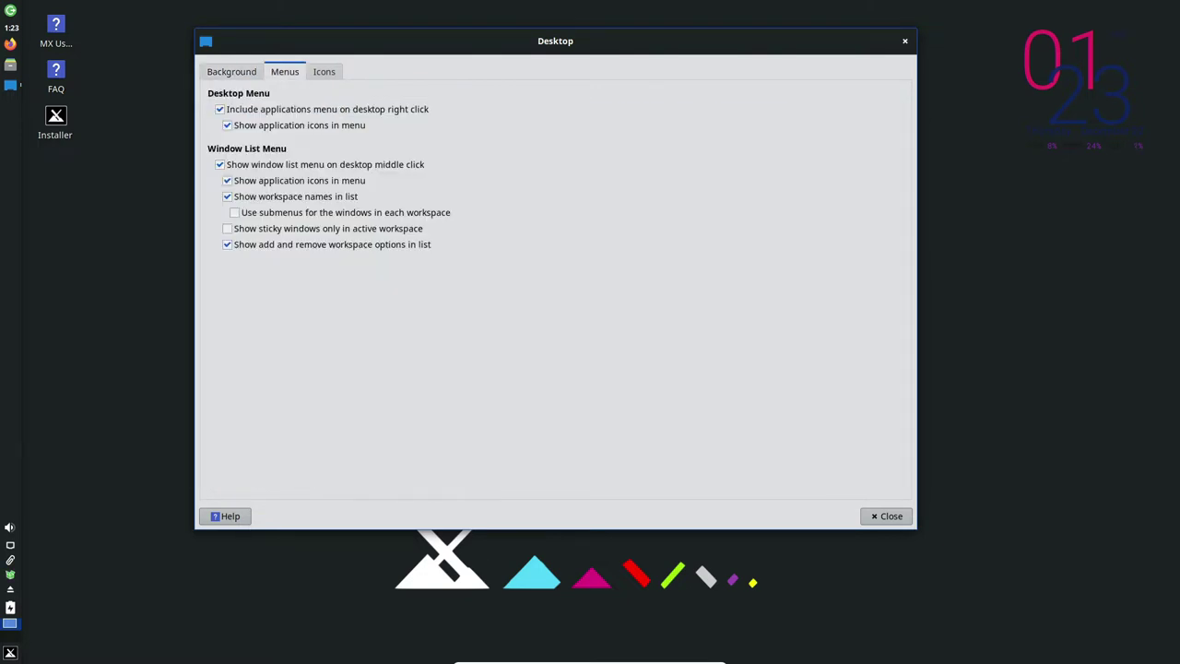
click(324, 71)
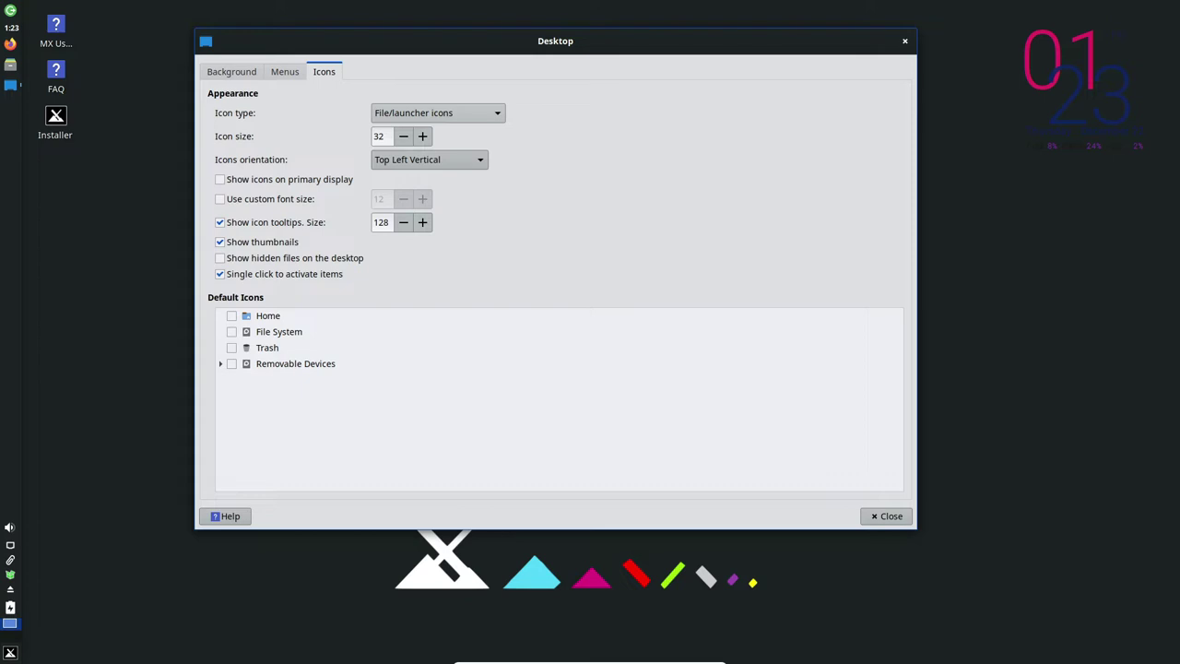
Step: Enable the Home, File System, Trash and Removable Devices default icons on the desktop
drag(555, 41, 614, 45)
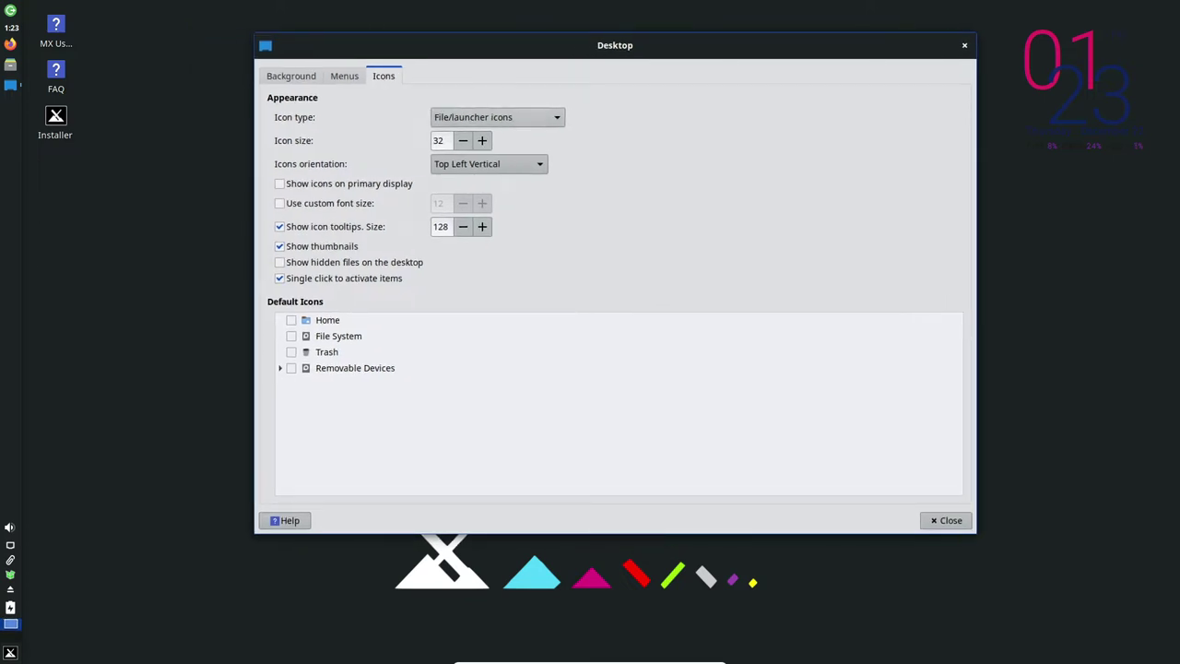
click(291, 320)
click(291, 336)
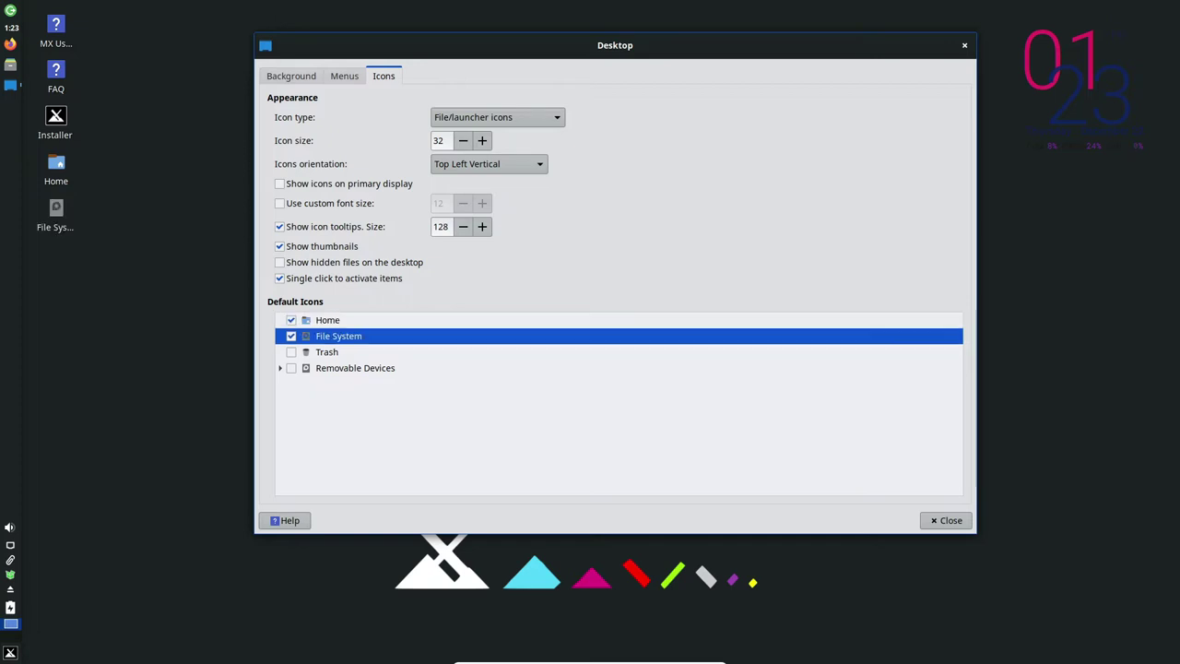
click(292, 352)
click(291, 367)
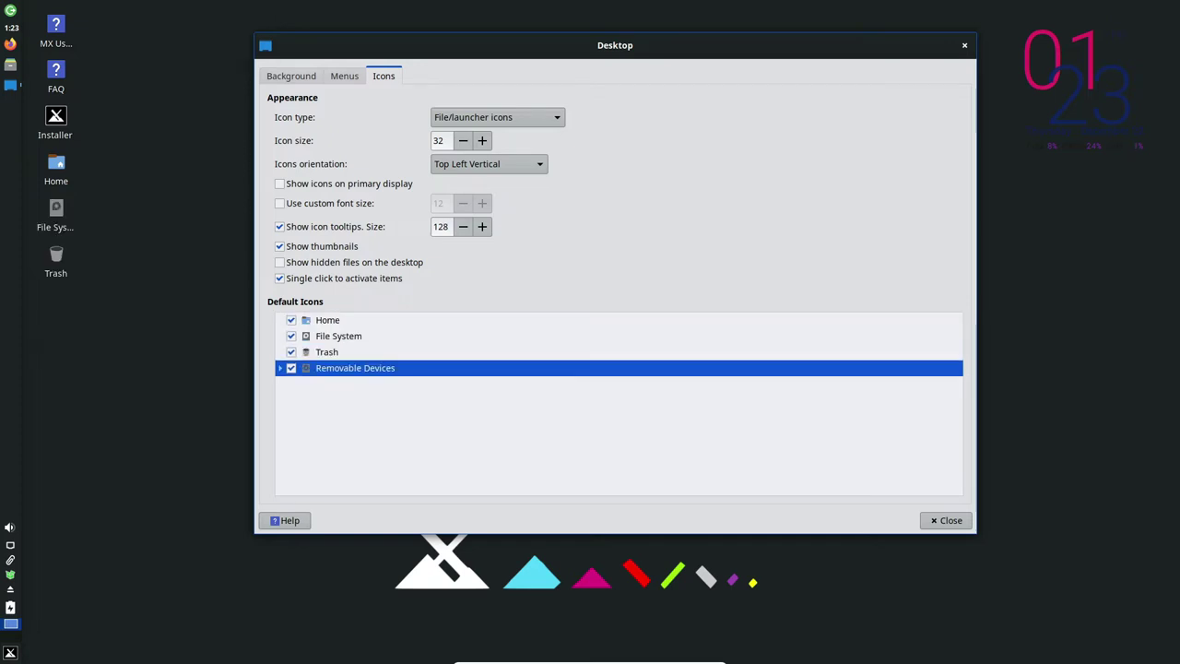
Step: Disable the Removable Devices, Trash, File System and Home default icons again
click(291, 367)
click(291, 352)
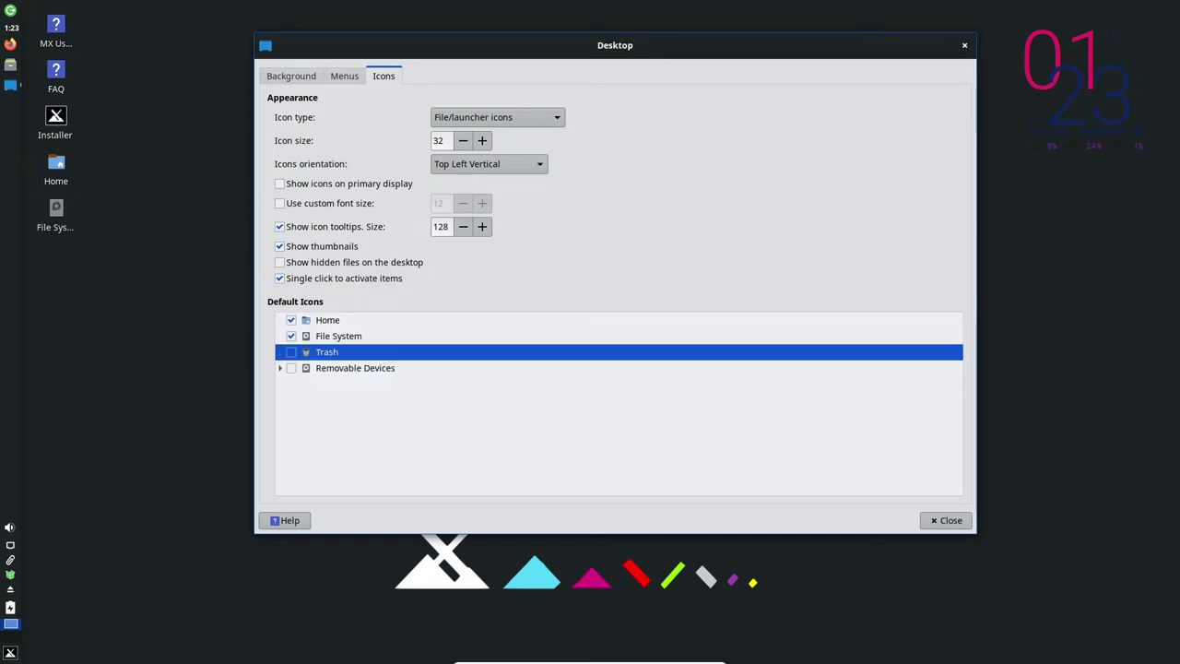
click(292, 336)
click(291, 320)
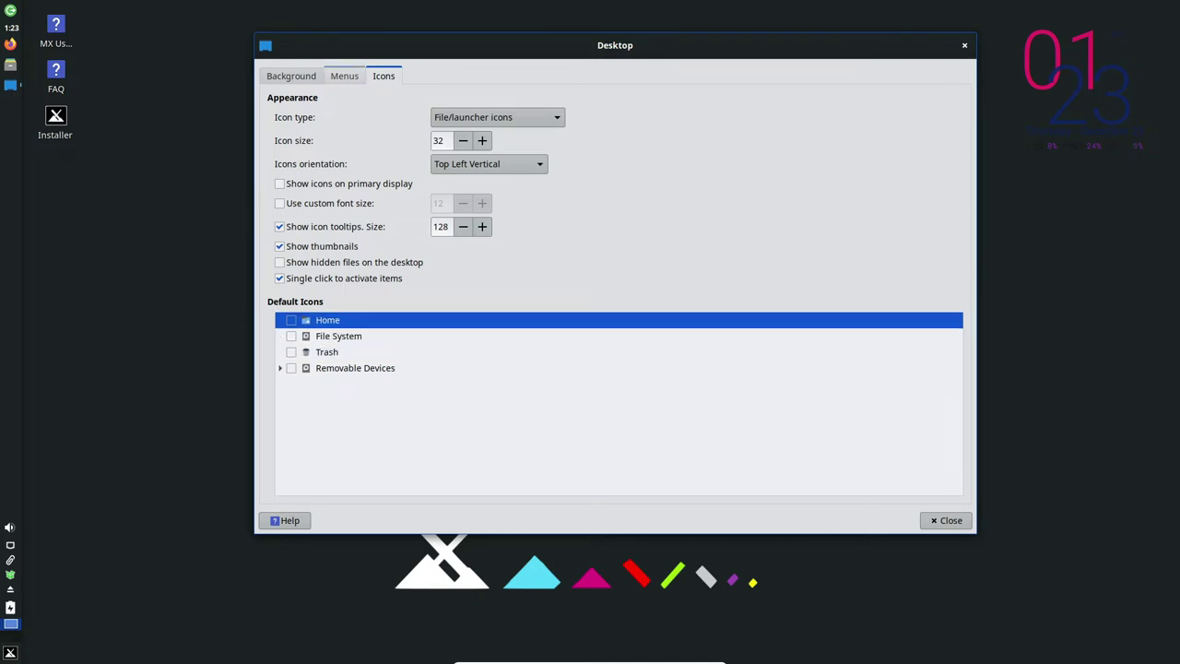
Step: Return to the wallpaper settings and close the desktop settings window
click(343, 75)
click(291, 76)
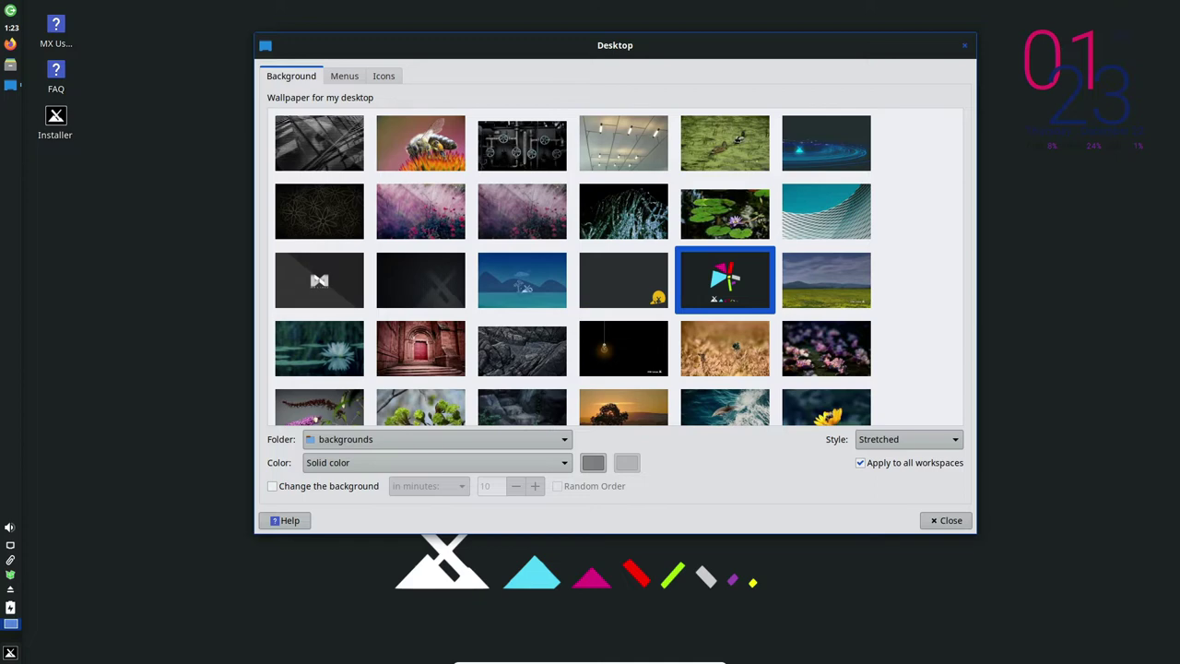
click(964, 45)
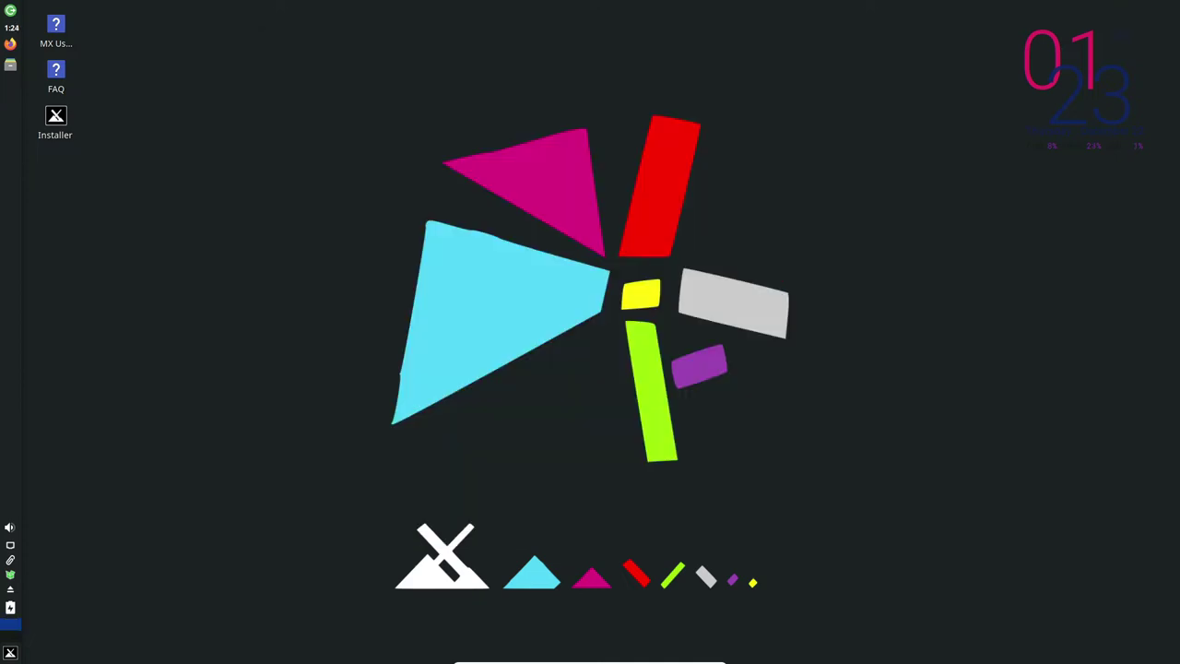
Step: View the session's log-out, restart and shut-down options, and dismiss the dialog without choosing one
click(11, 11)
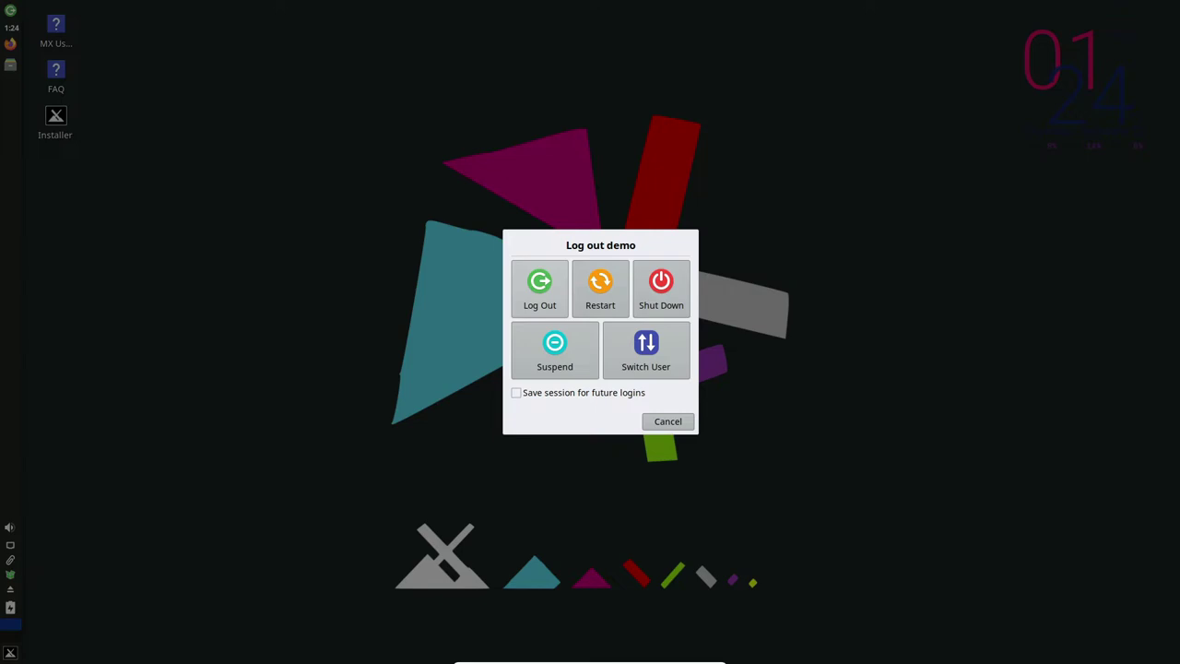
key(Escape)
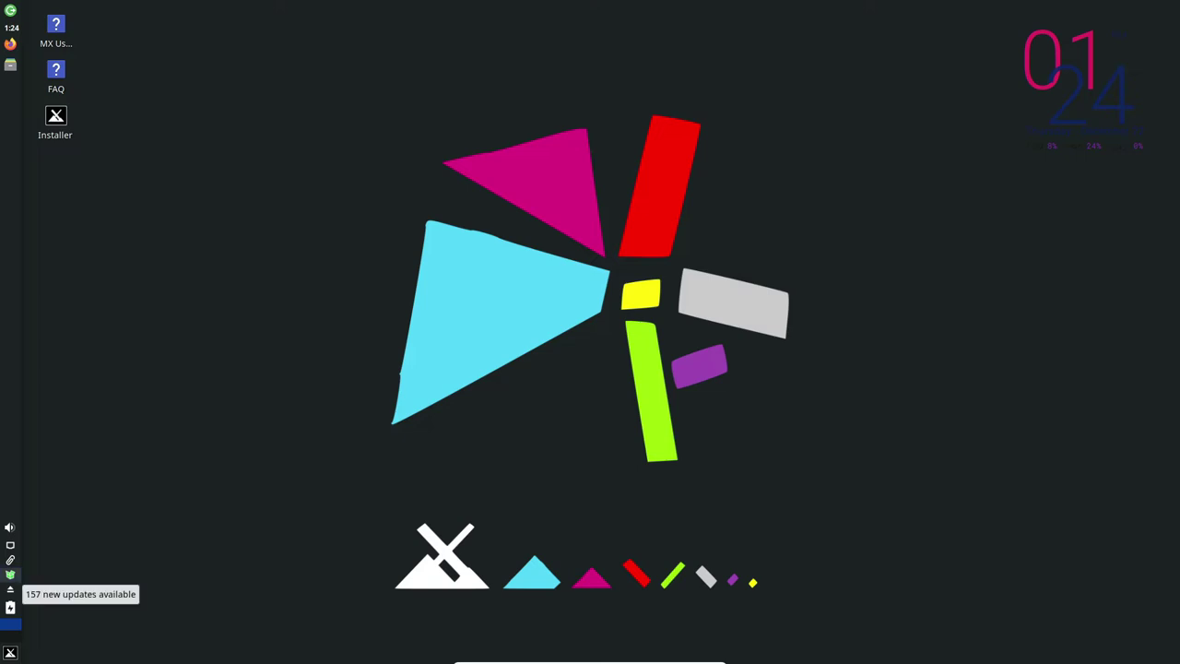
Step: Open MX Updater, review the packages in the full upgrade preview, and close it without upgrading
click(10, 574)
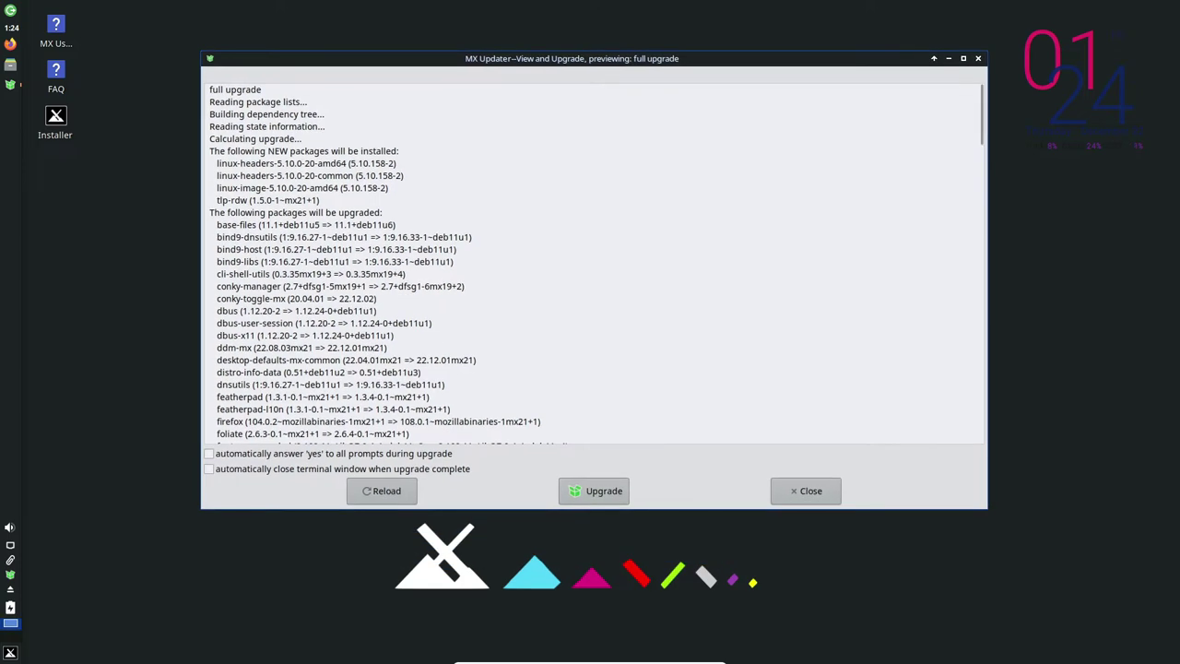
scroll(595, 263, down, 15)
scroll(595, 263, down, 15)
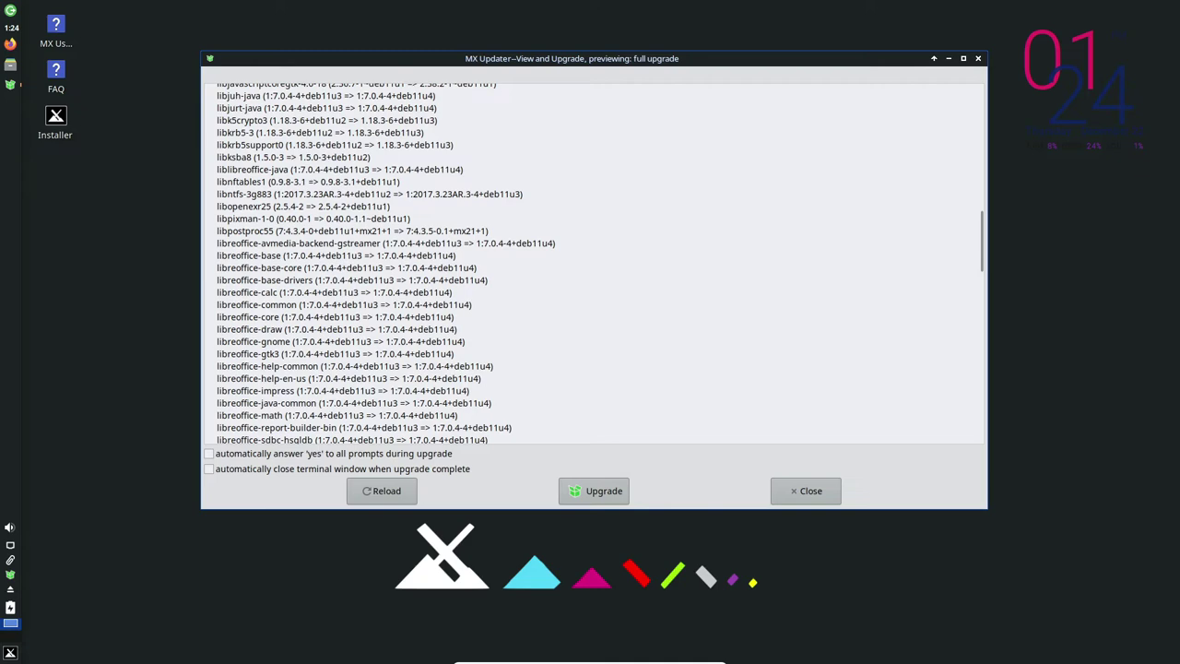
scroll(595, 263, down, 9)
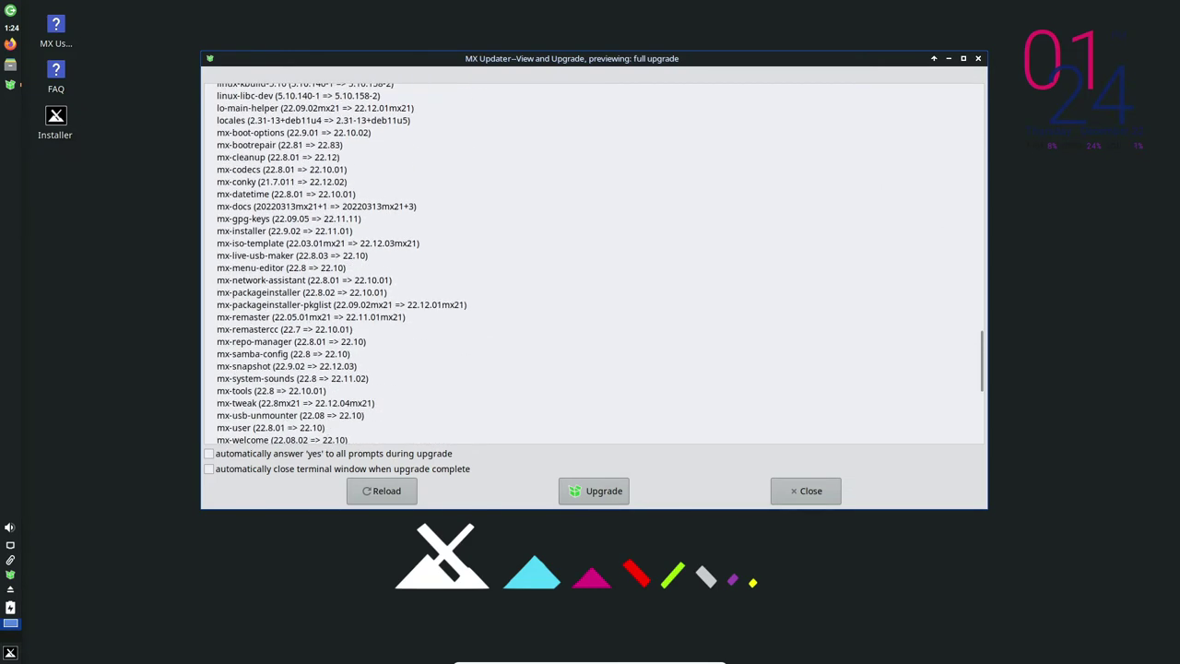
click(806, 491)
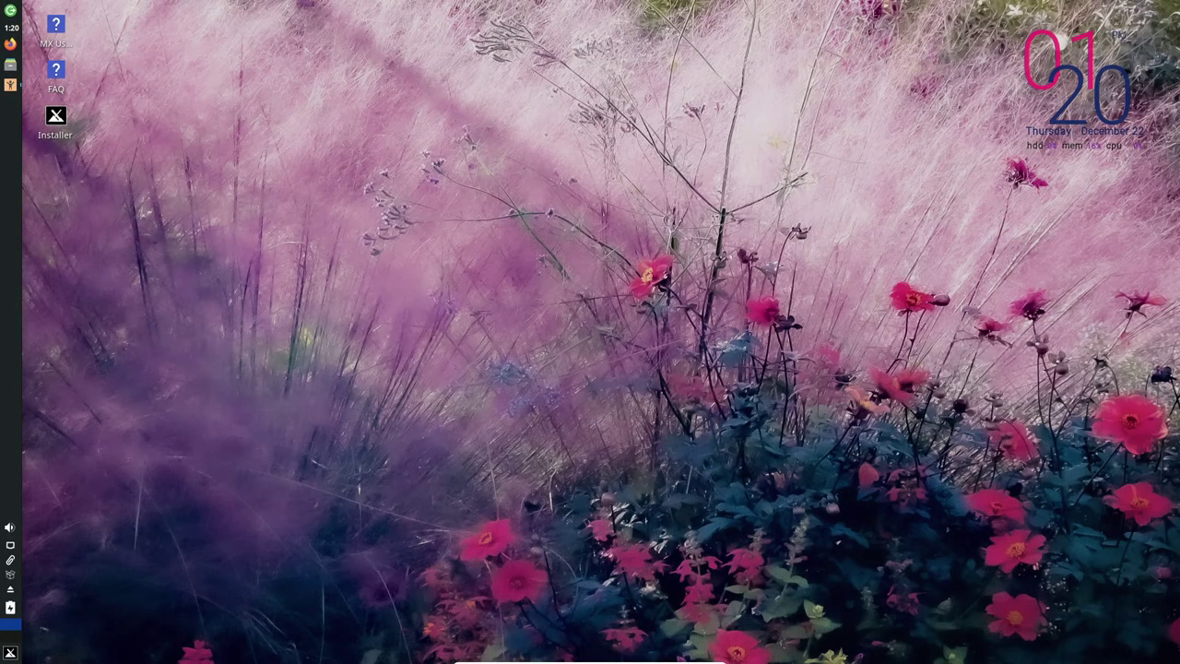
Step: Open the home folder in the file manager, move its window towards the screen's centre, and close it
click(10, 65)
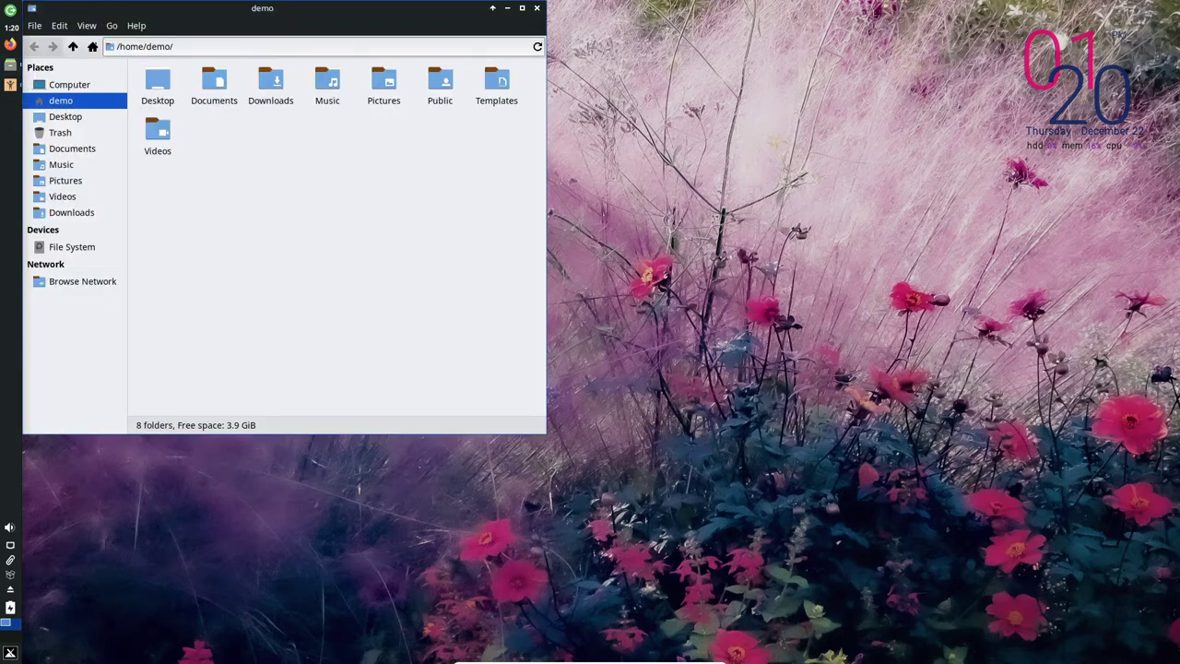
drag(360, 8, 528, 24)
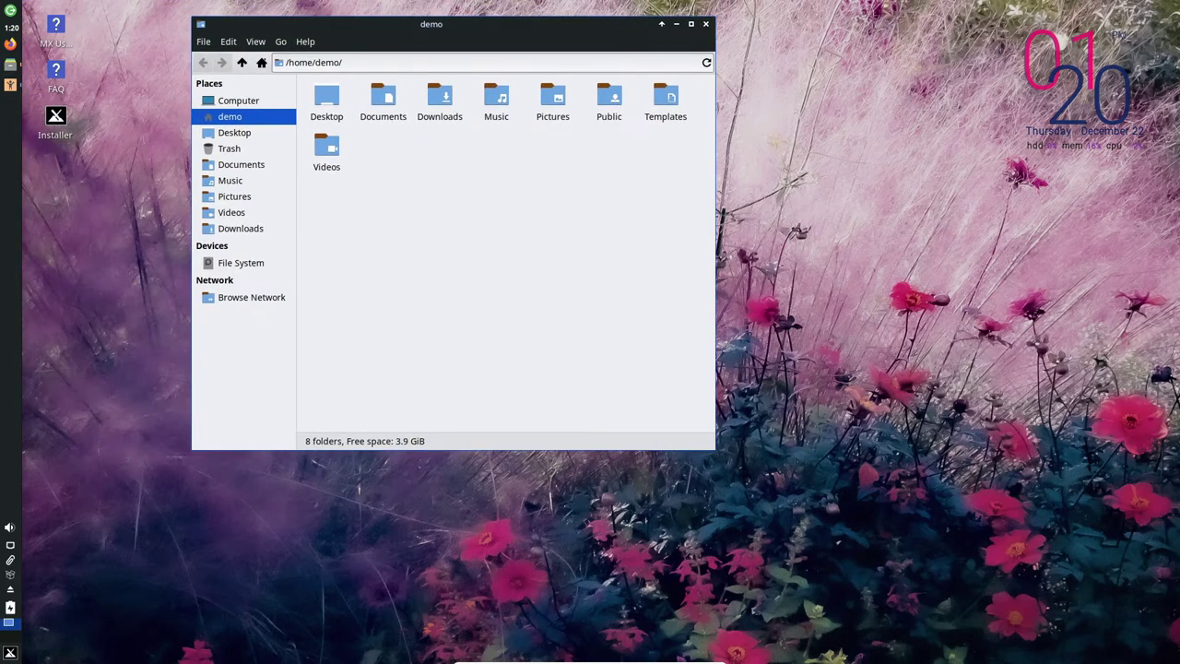
drag(636, 124, 557, 88)
click(706, 24)
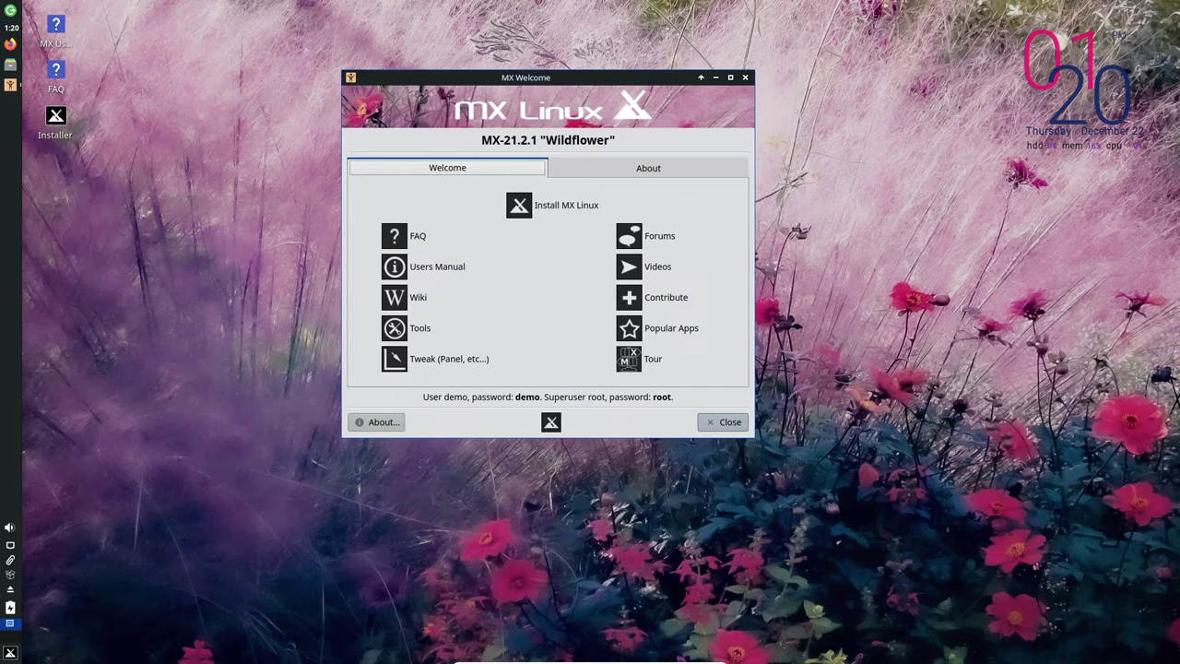
Step: Review the version details and short system report in MX Welcome, and return to its welcome page
click(650, 169)
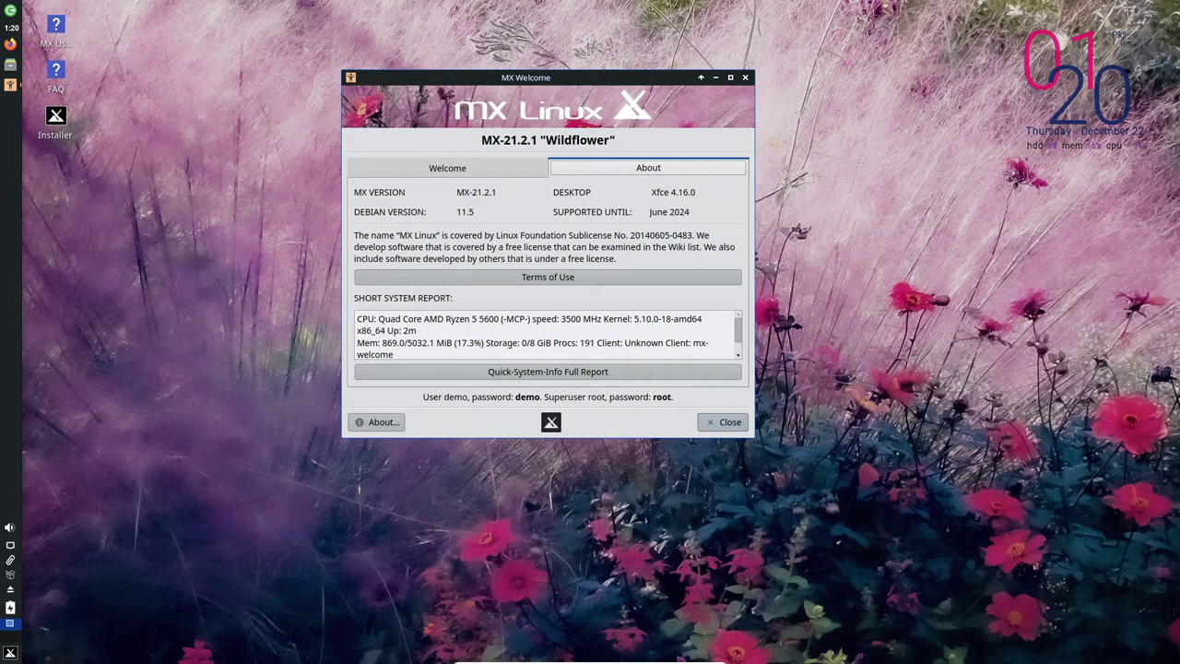
click(447, 168)
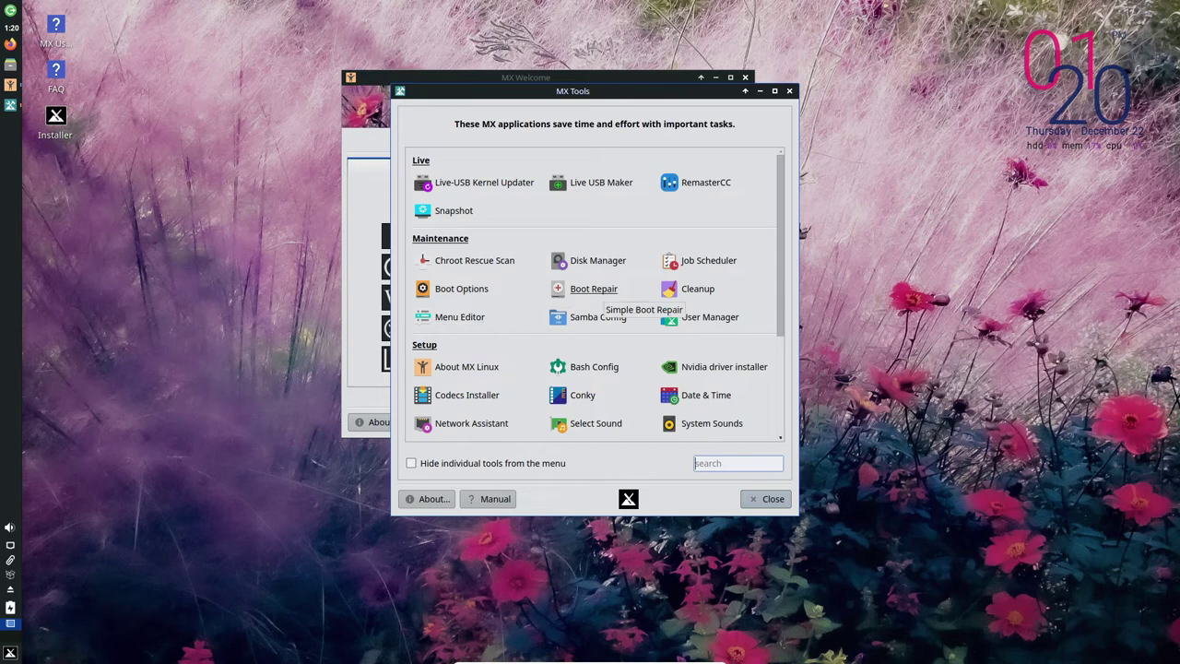
Step: Look through the MX Tools collection, and close both MX Tools and MX Welcome
scroll(594, 290, down, 2)
click(790, 91)
click(745, 77)
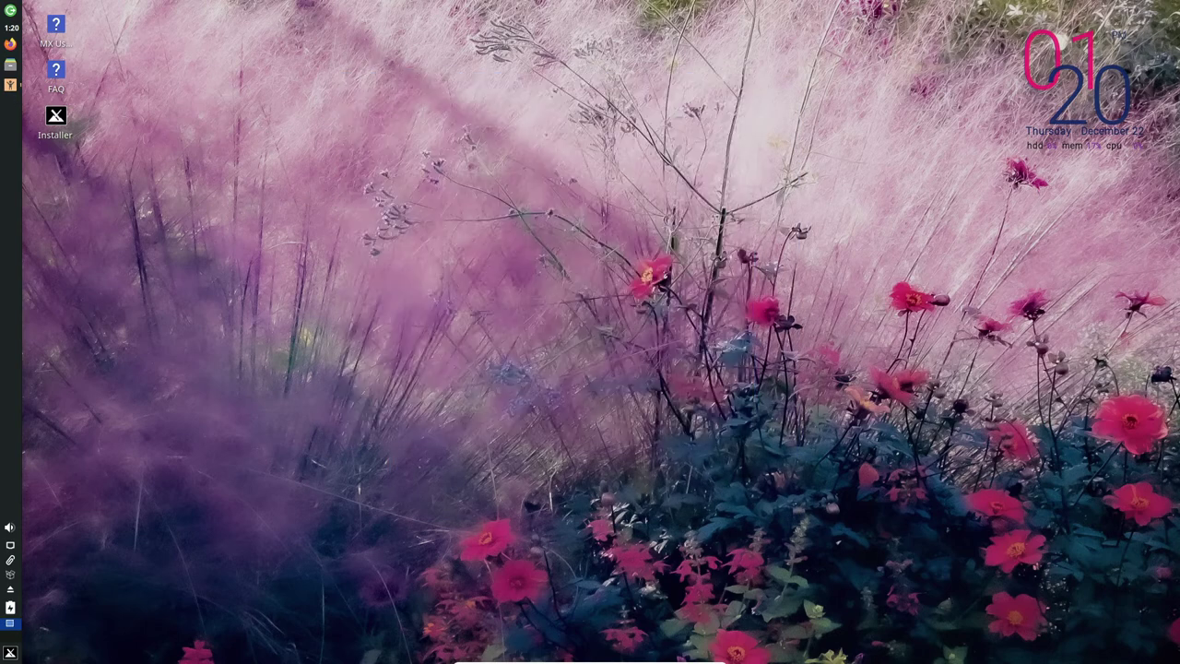
Step: Open the home folder in the file manager, enlarge its folder icons by two zoom levels, and reposition the window
click(10, 64)
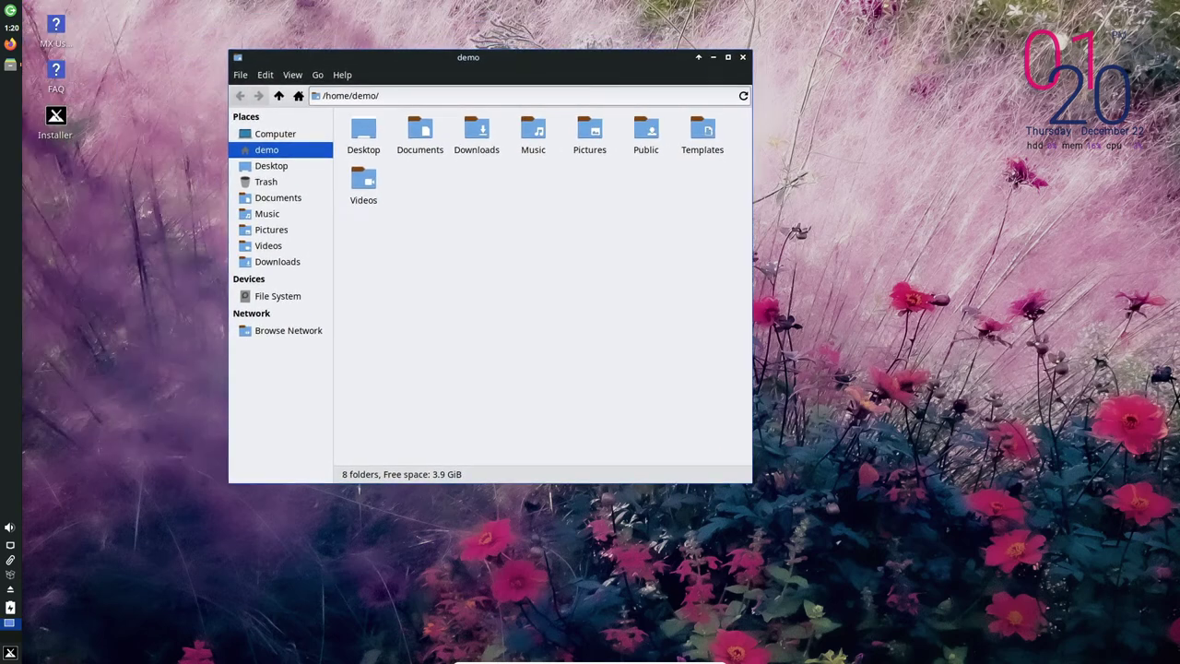
key(ctrl+plus)
key(ctrl+plus)
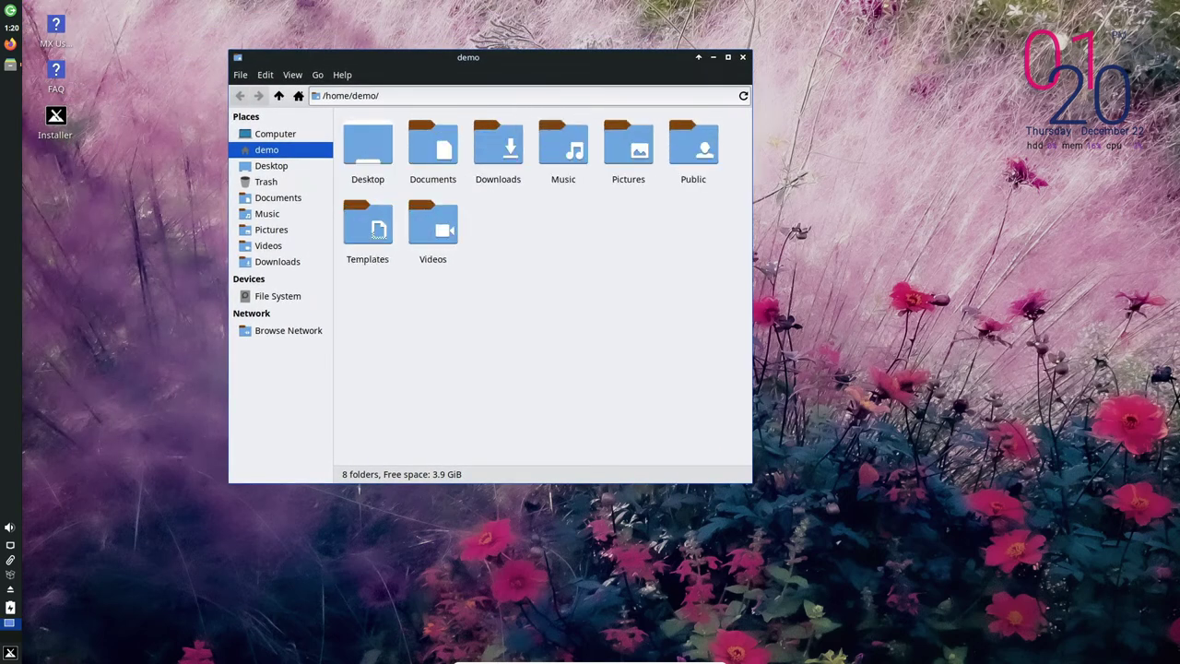
drag(468, 58, 509, 51)
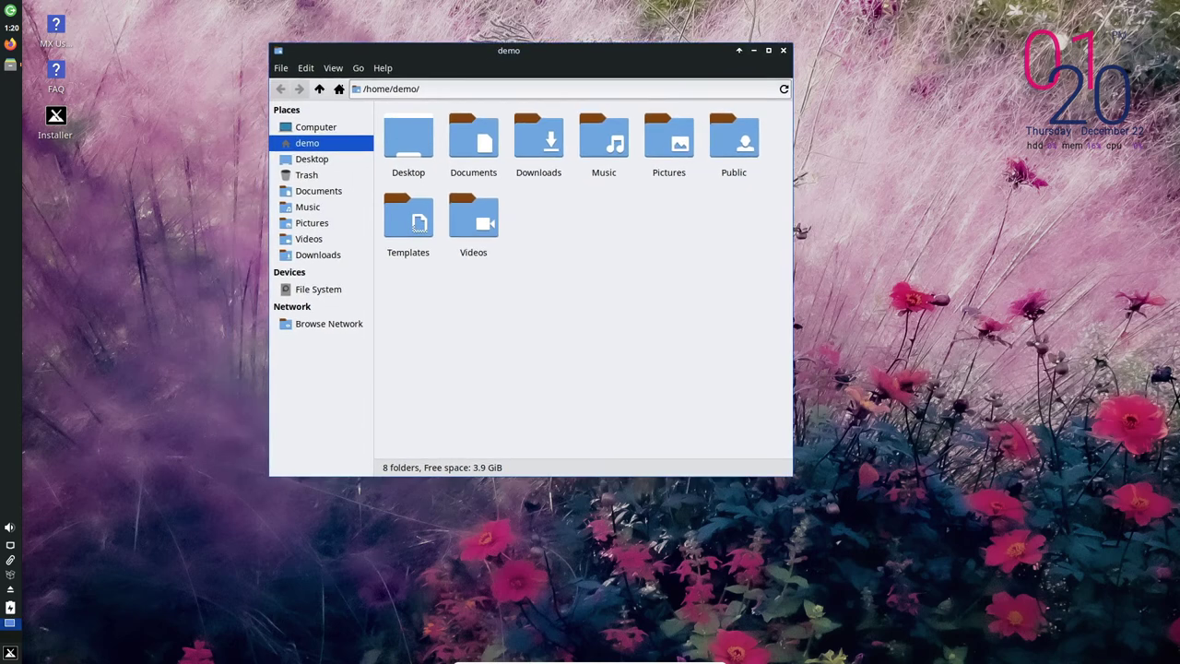
Step: Check Thunar's version in its About dialog, and close both the dialog and the file manager
key(alt+h)
key(Down)
key(Down)
key(Return)
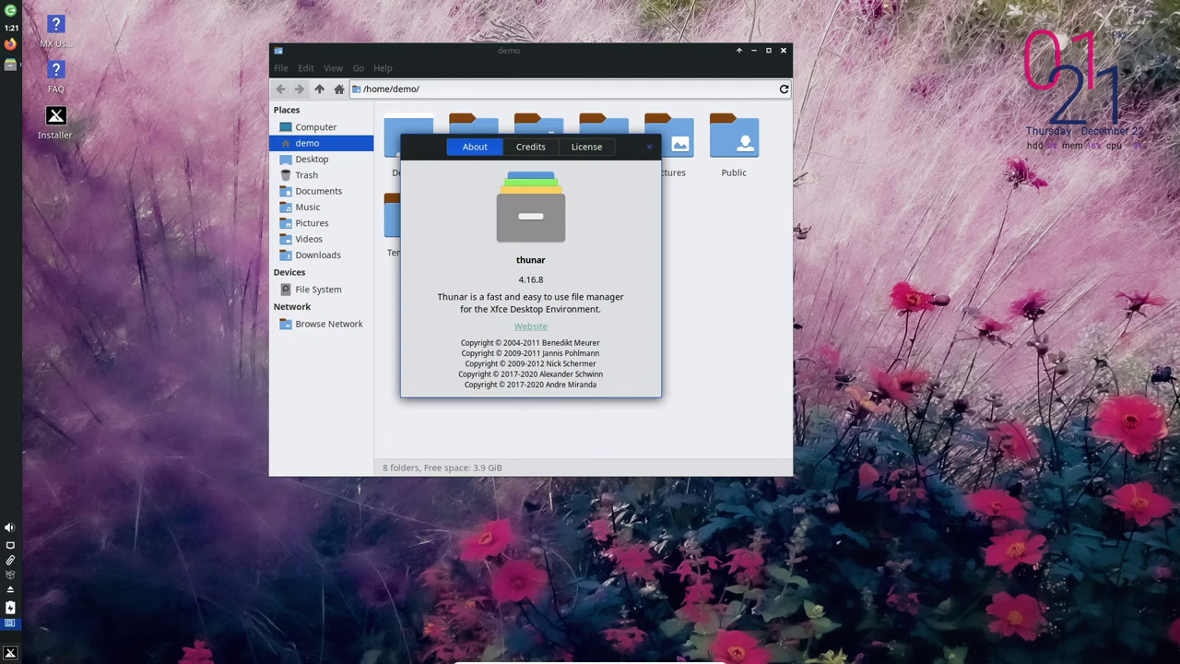
click(649, 146)
click(408, 138)
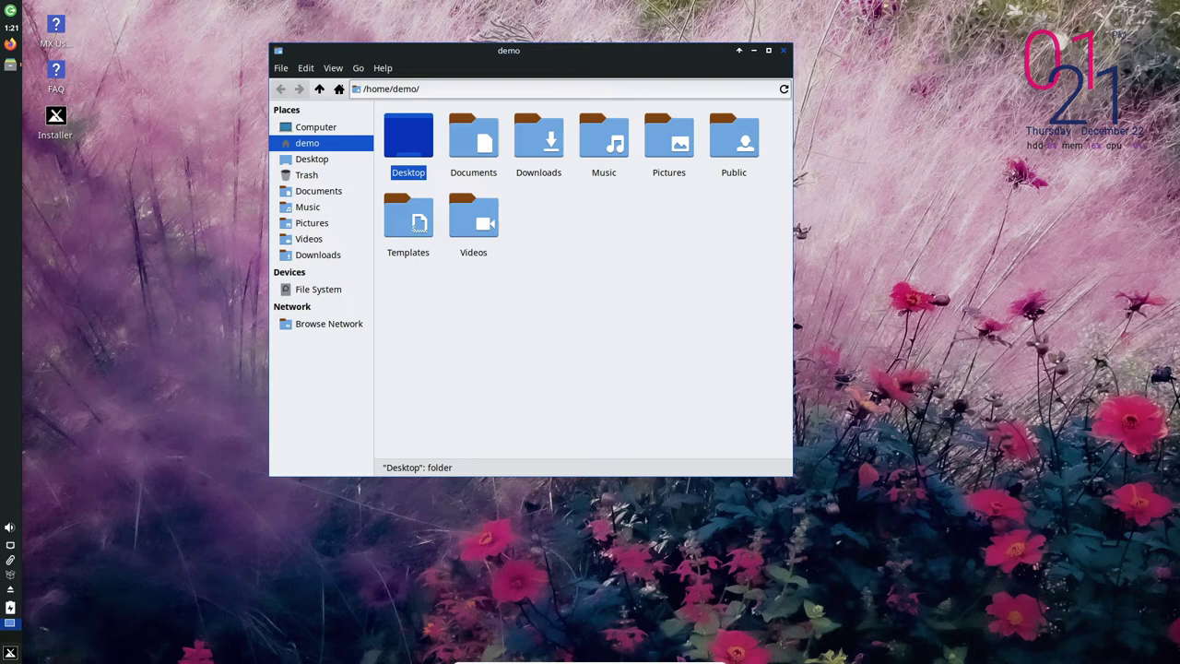
click(784, 51)
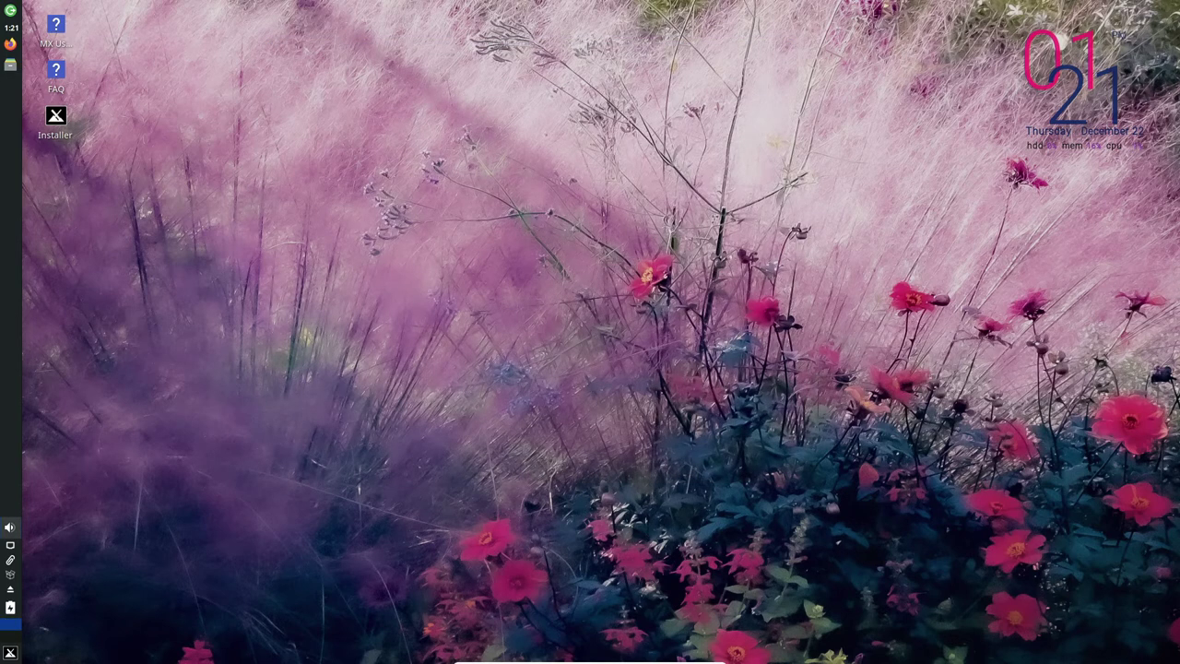
Step: Look at the audio volume controls for the speaker and microphone, and dismiss them
click(10, 527)
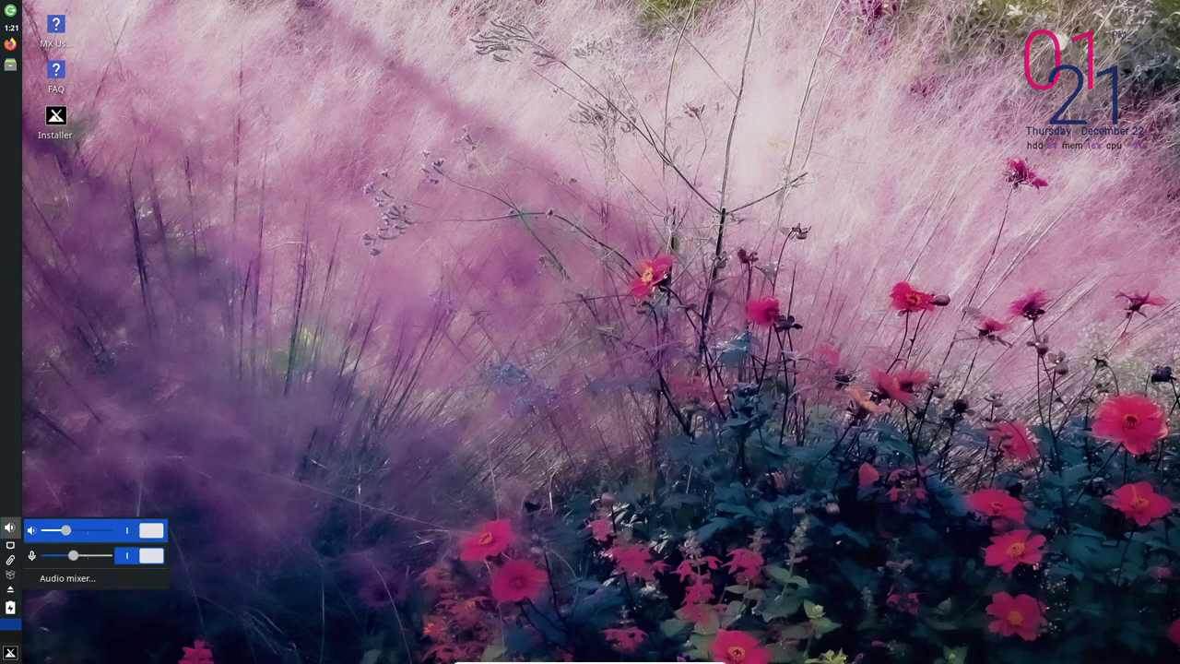
click(10, 527)
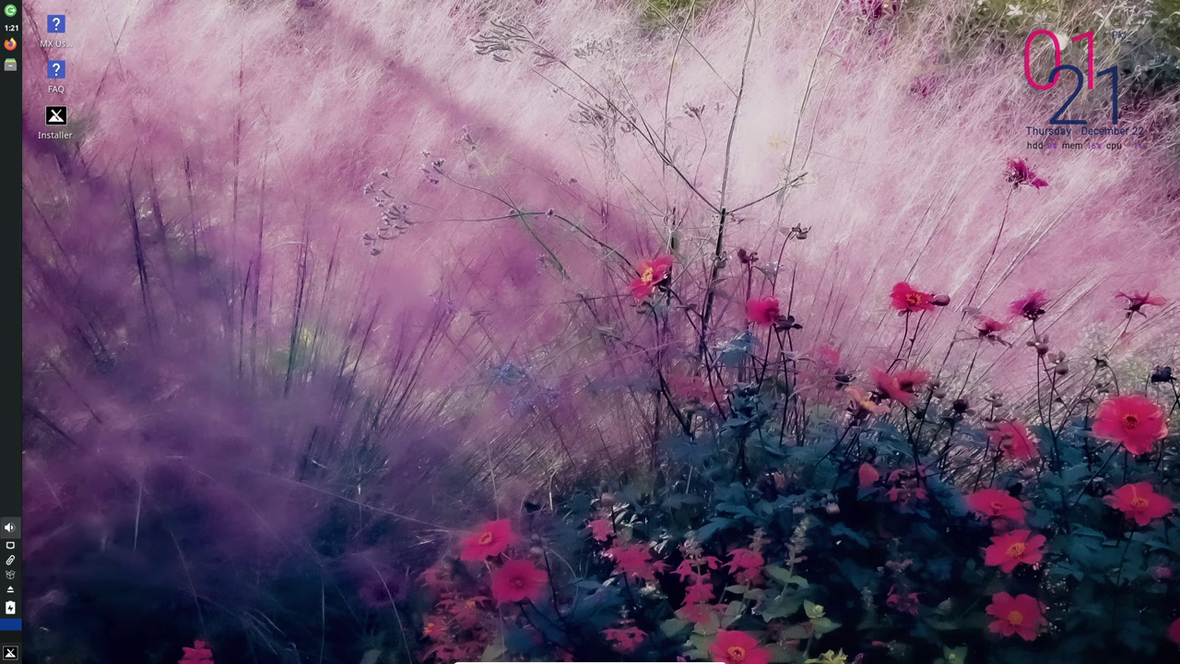
Step: Look through the favorite applications, open Task Manager to examine the running processes, CPU and memory use, and close it
click(10, 653)
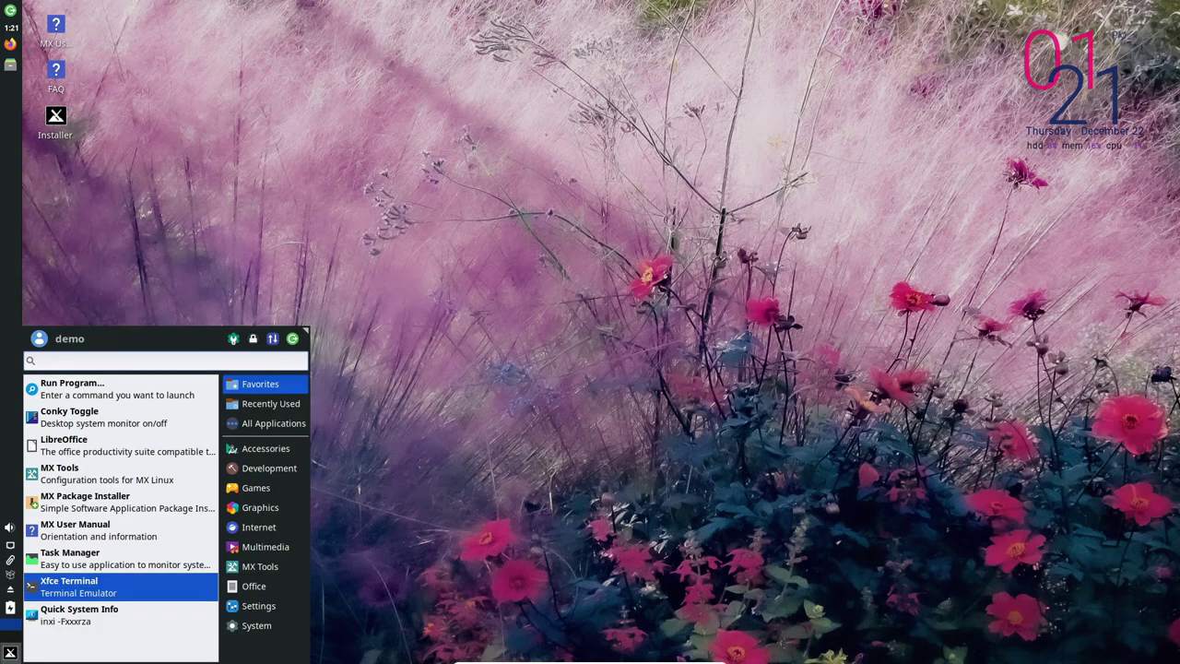
key(Up)
key(Up)
key(Up)
key(Up)
key(Up)
key(Down)
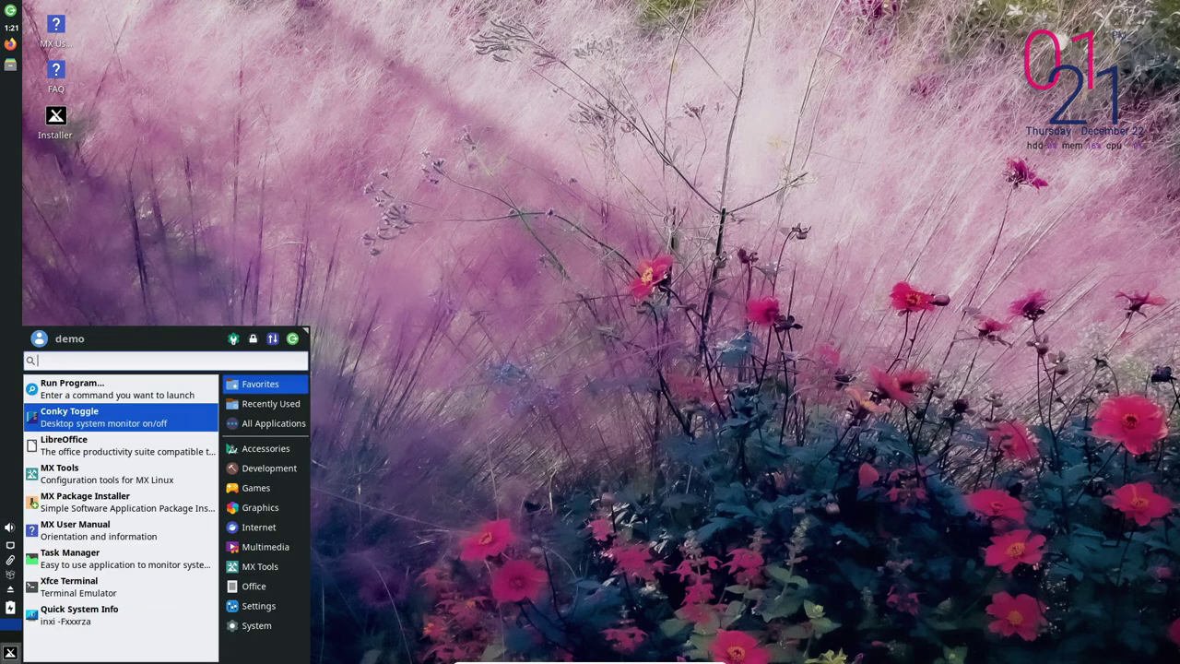
key(Down)
key(Down)
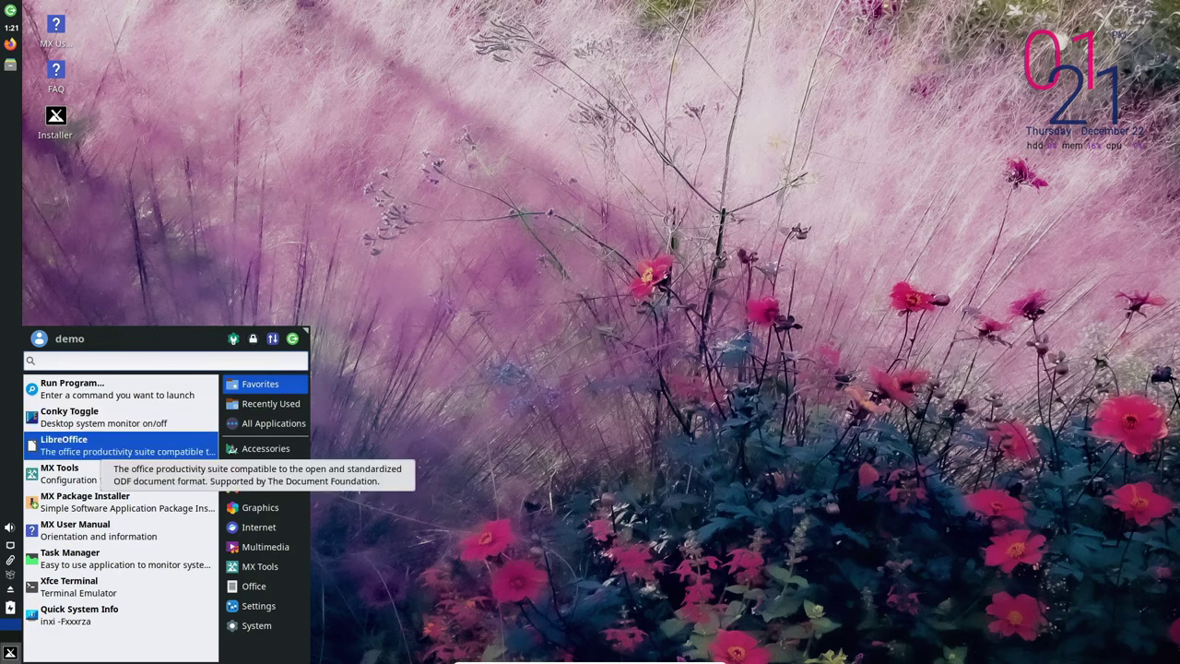
key(Down)
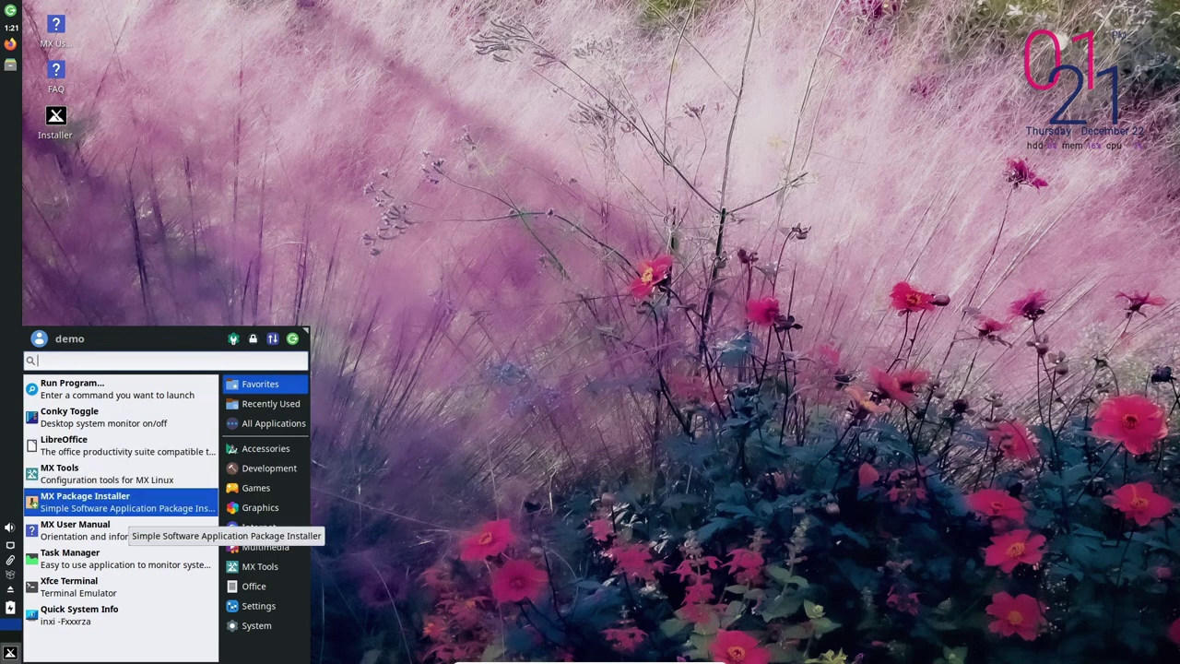
key(Down)
key(Down)
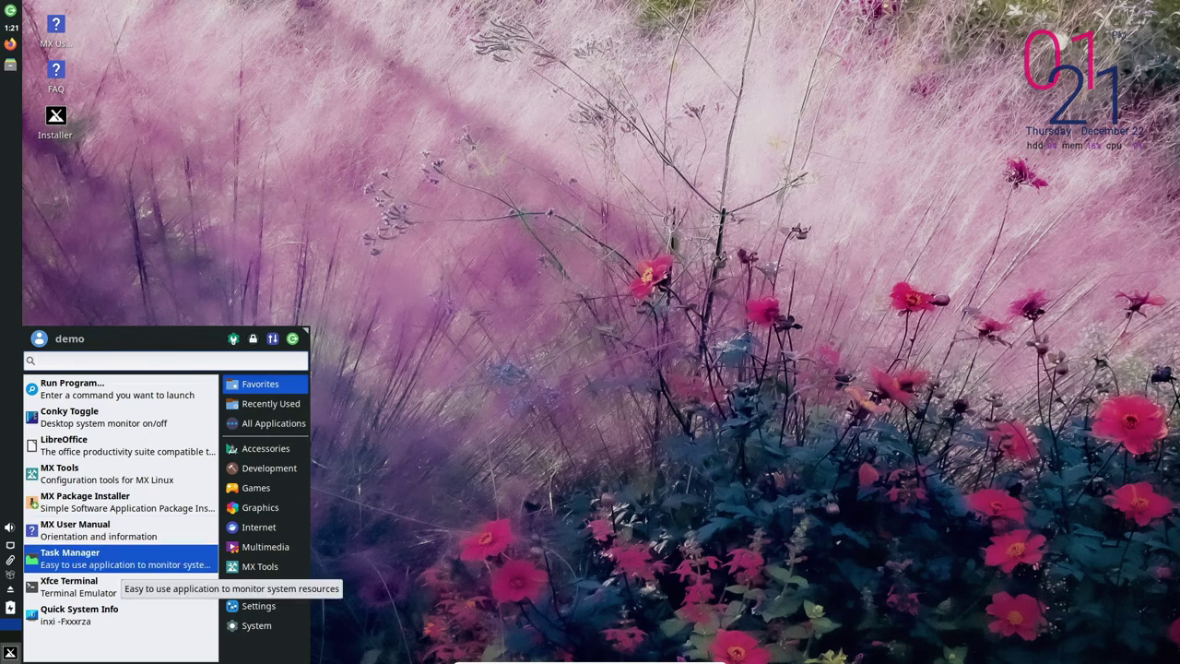
key(Return)
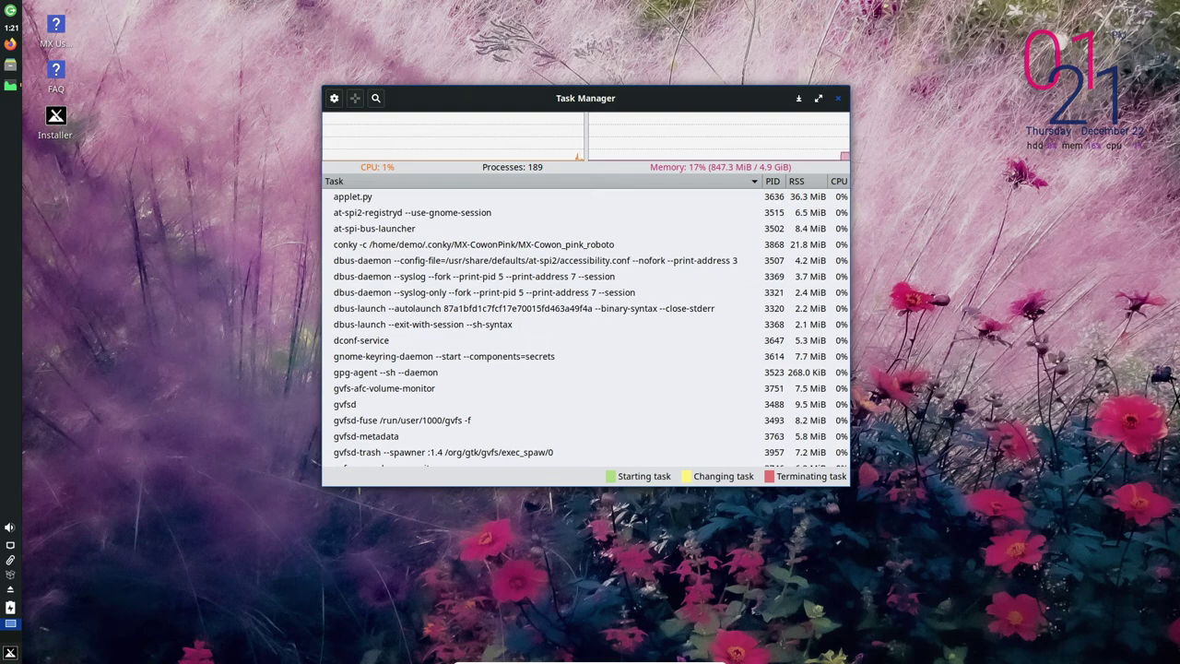
click(838, 98)
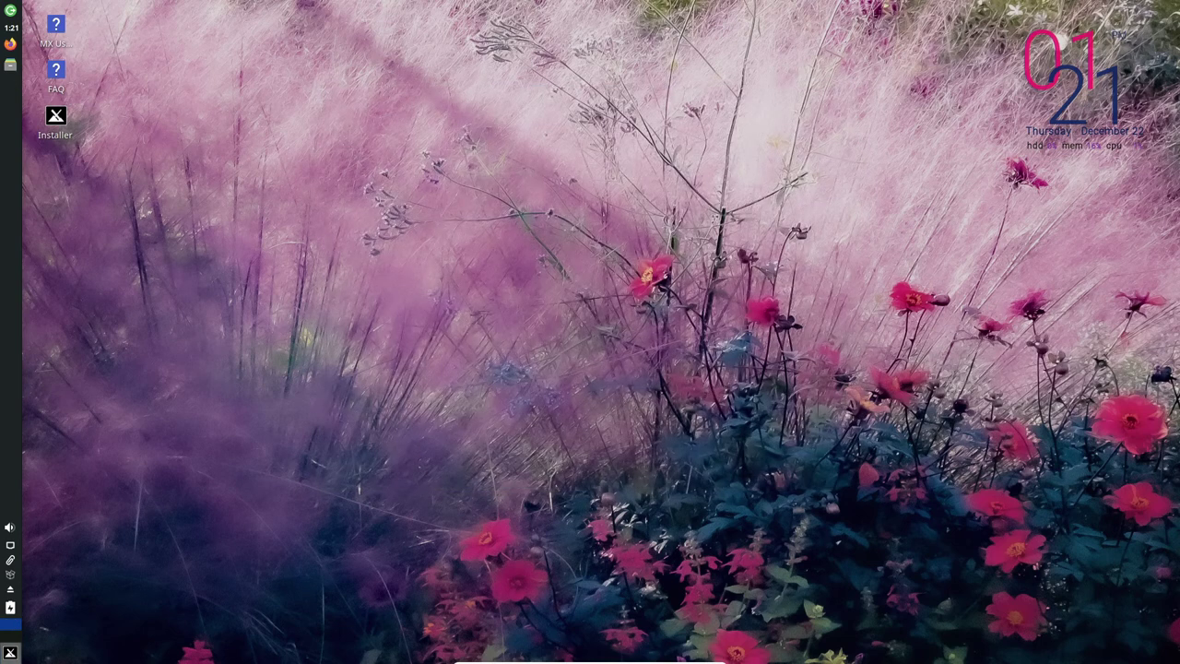
Step: Open Xfce Terminal and run "uname -a" to show the full kernel and system information
click(10, 653)
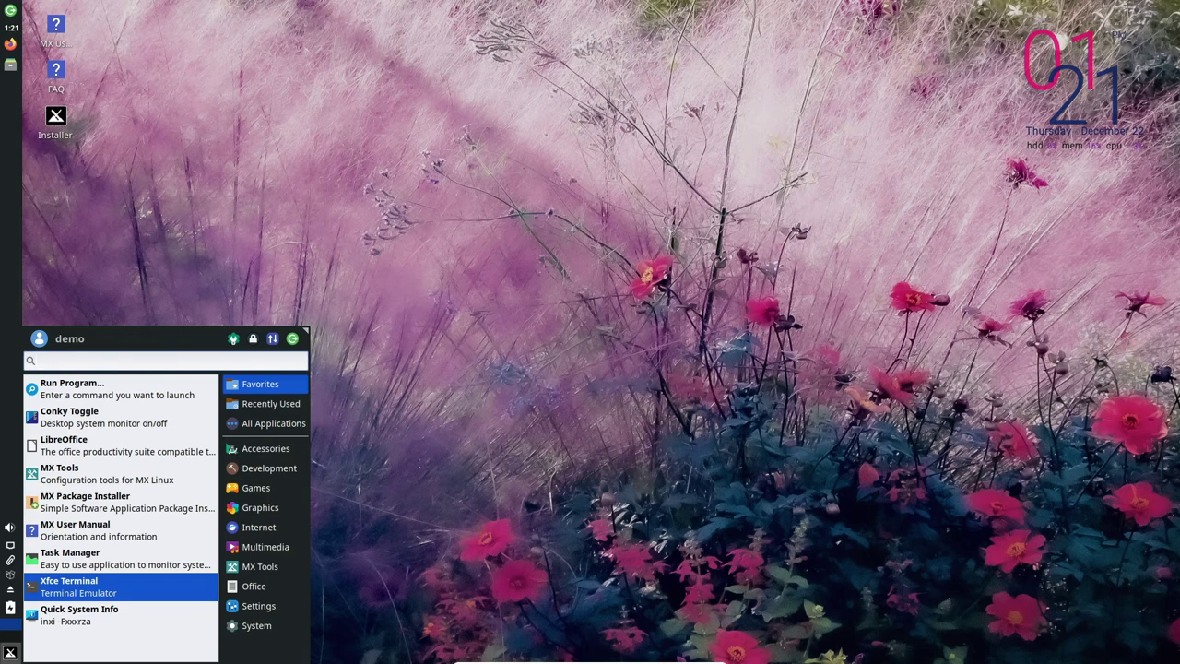
key(Return)
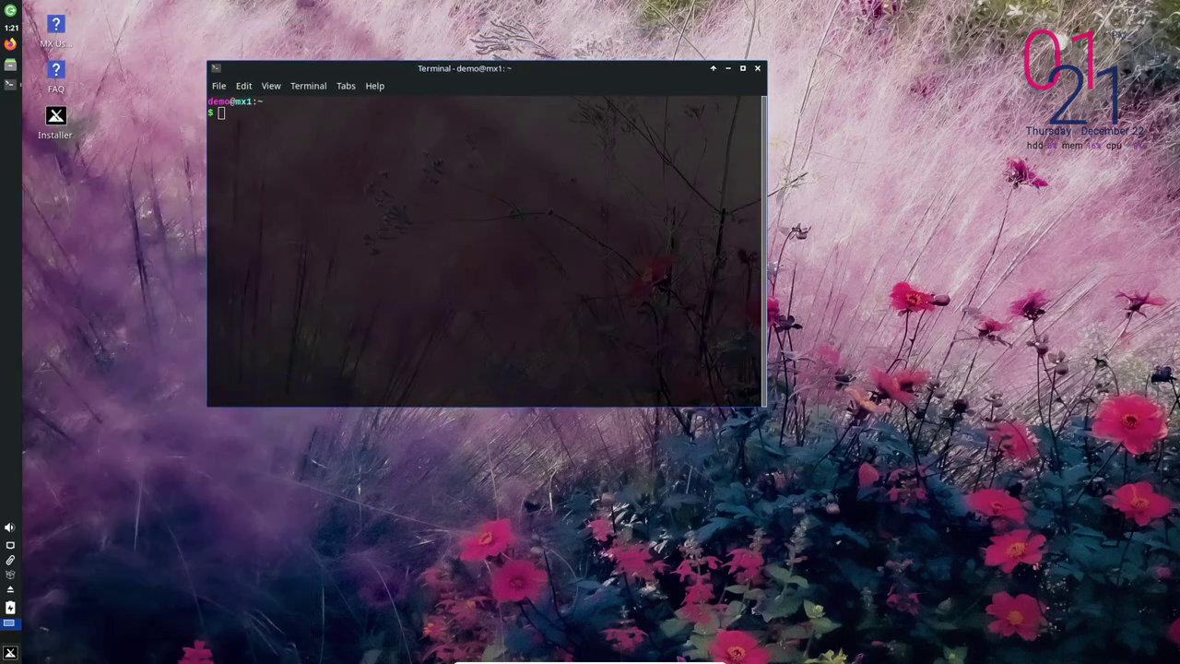
text(uname 0a)
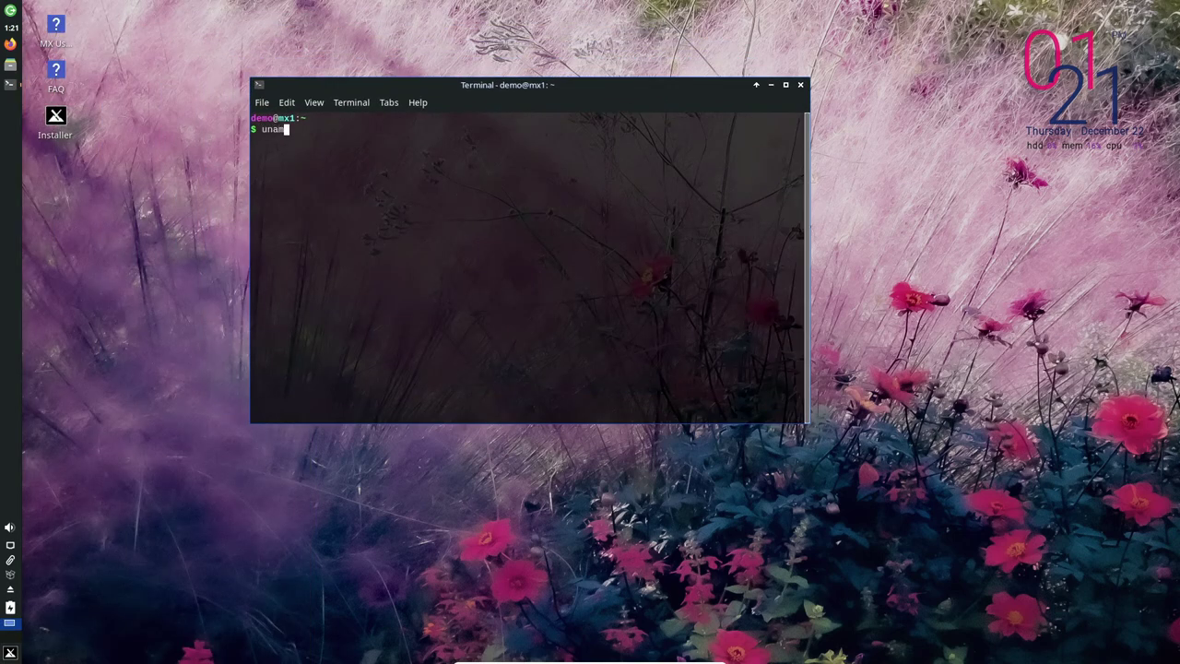
key(BackSpace)
key(BackSpace)
text(0)
key(BackSpace)
text(-a)
key(Return)
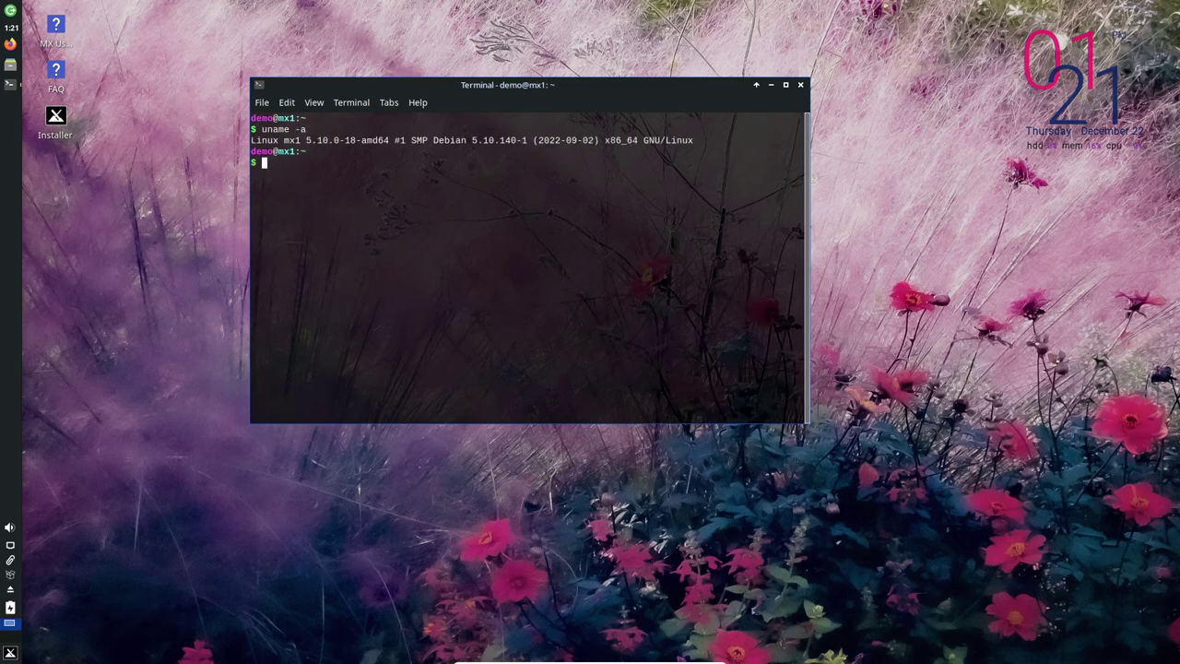
Step: Run "uname -r" in the terminal to show only the kernel release
text(uname =r)
key(BackSpace)
key(BackSpace)
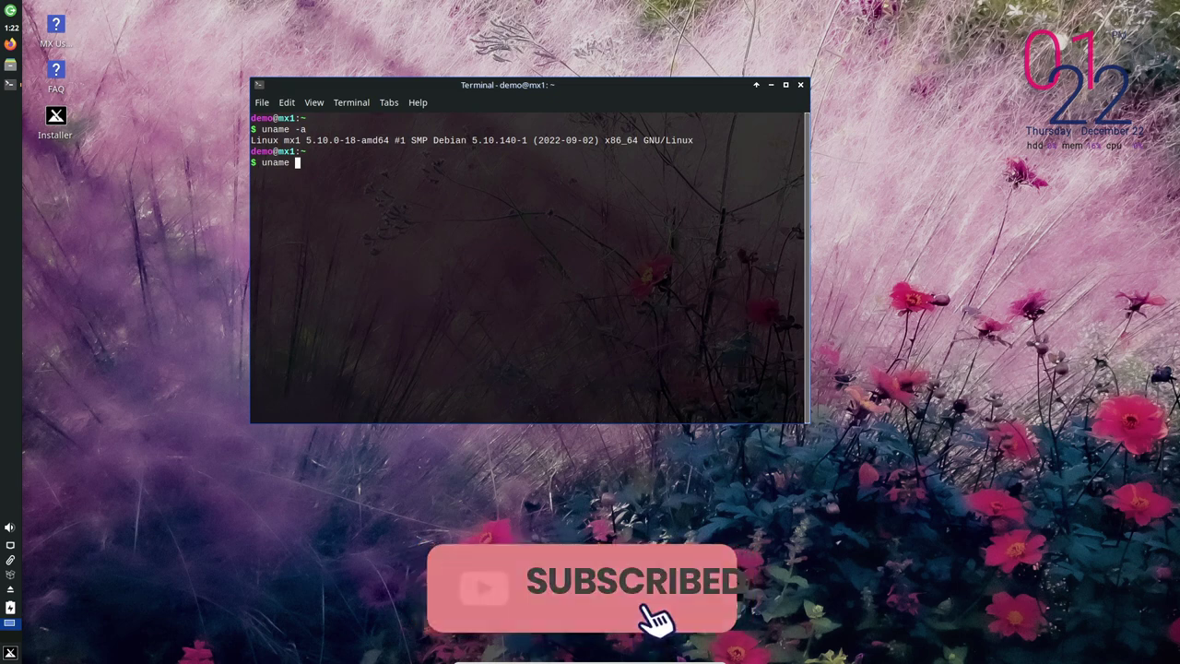
text(-r)
key(Return)
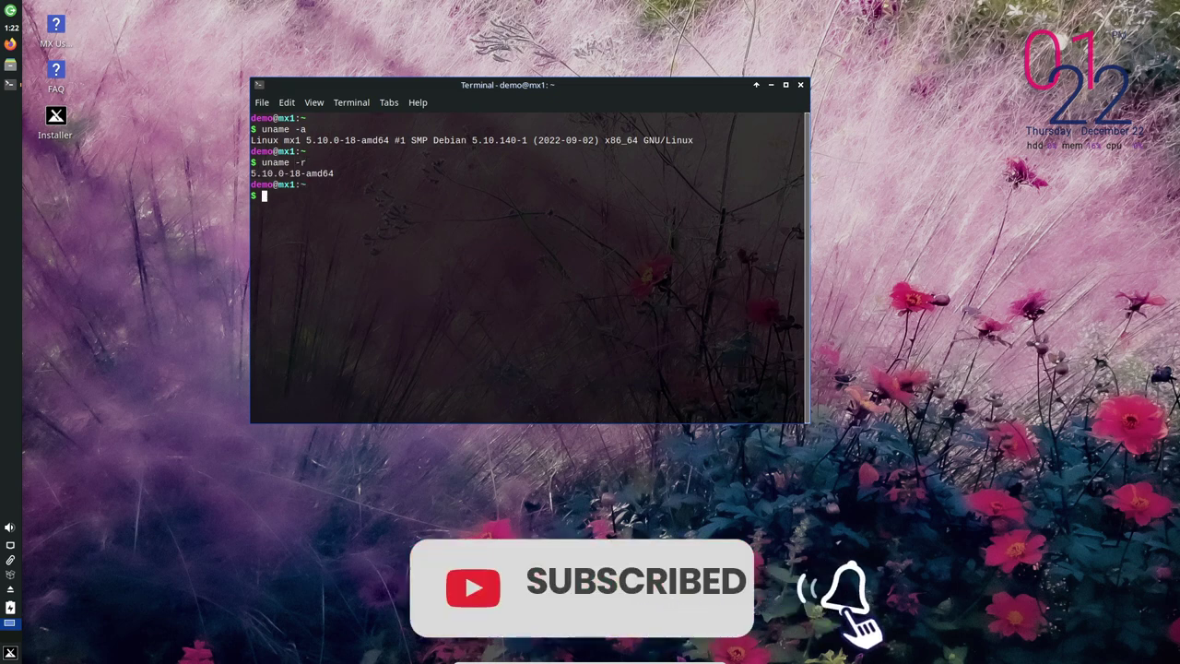